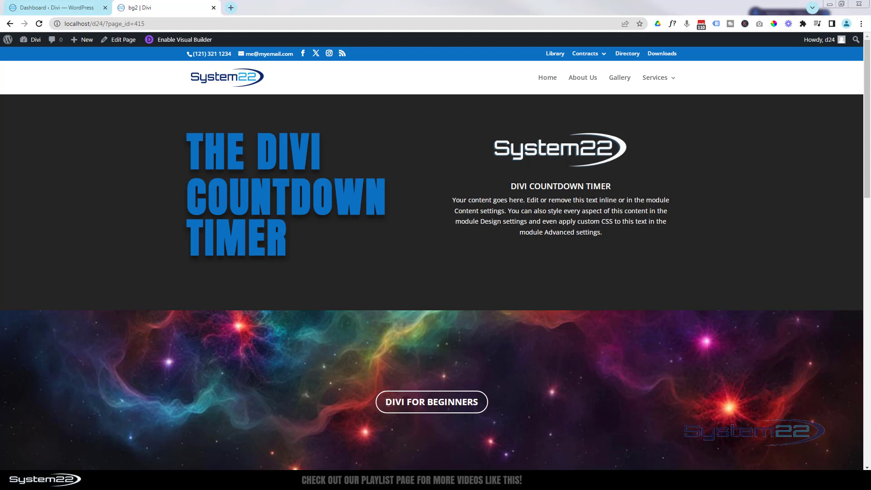
# Test the Shop Now button's link in the existing countdown section and return to that section
pyautogui.click(449, 407)
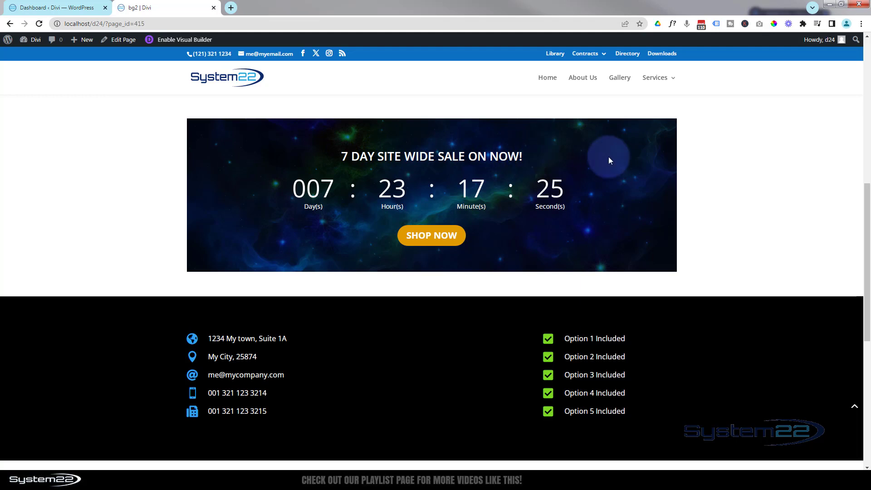
pyautogui.click(432, 236)
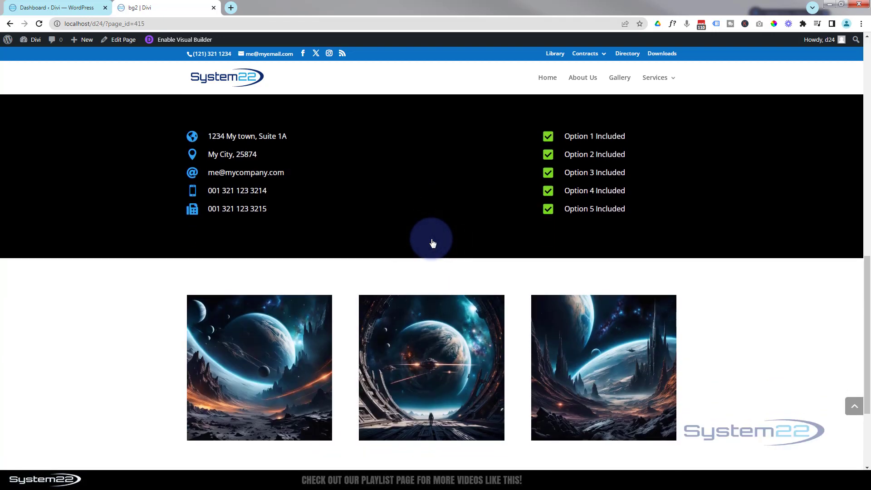
pyautogui.scroll(5, 434, 257)
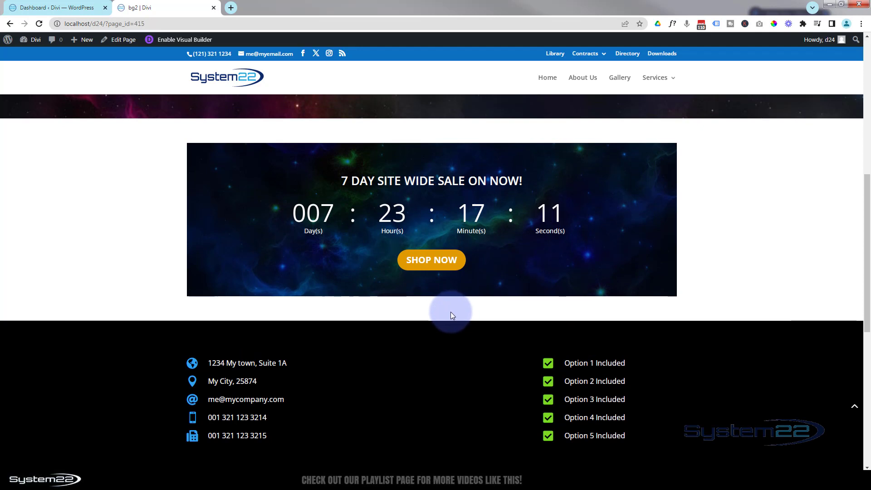
# Enable the Visual Builder for the page and delete the row holding the sale countdown and its Shop Now button
pyautogui.click(182, 42)
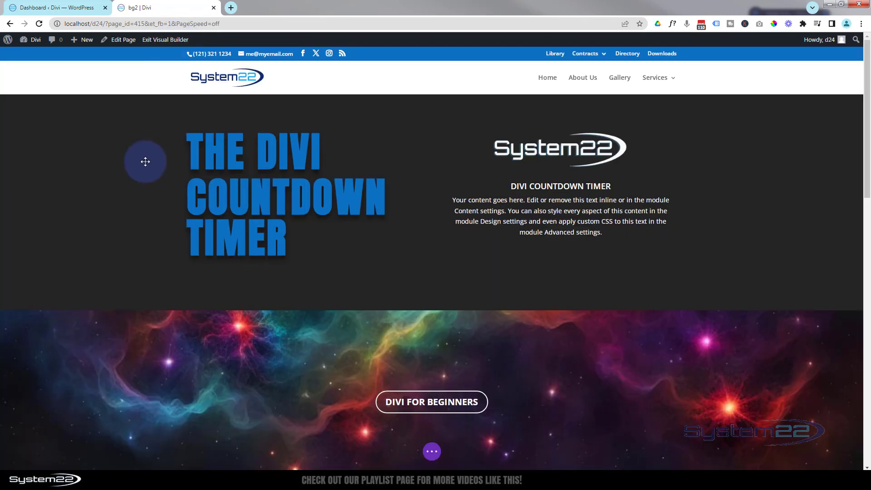
pyautogui.scroll(-7, 145, 162)
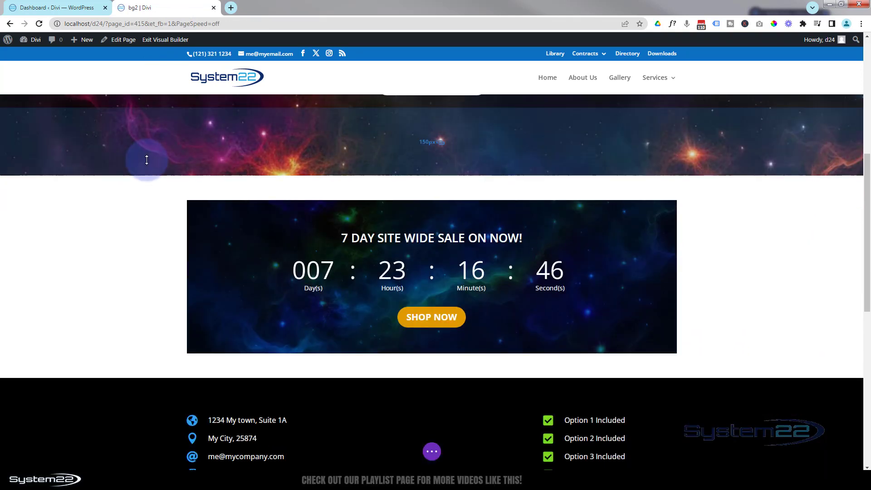
pyautogui.scroll(-1, 147, 160)
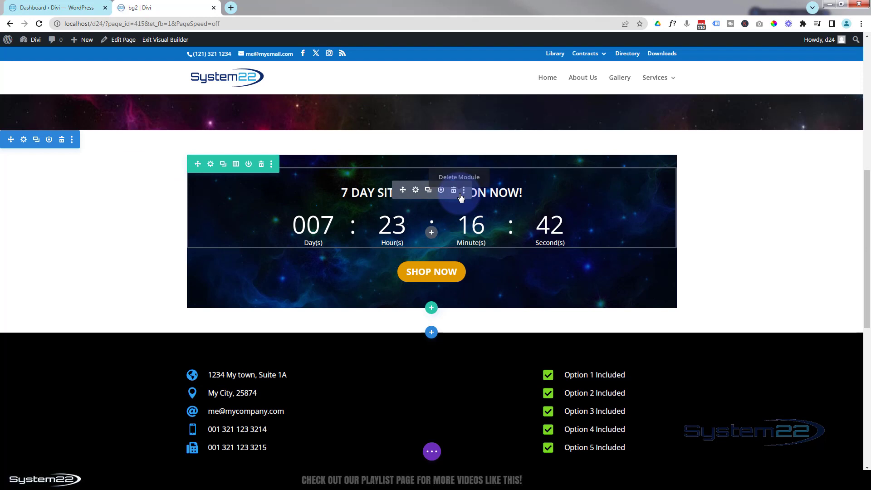
pyautogui.click(262, 166)
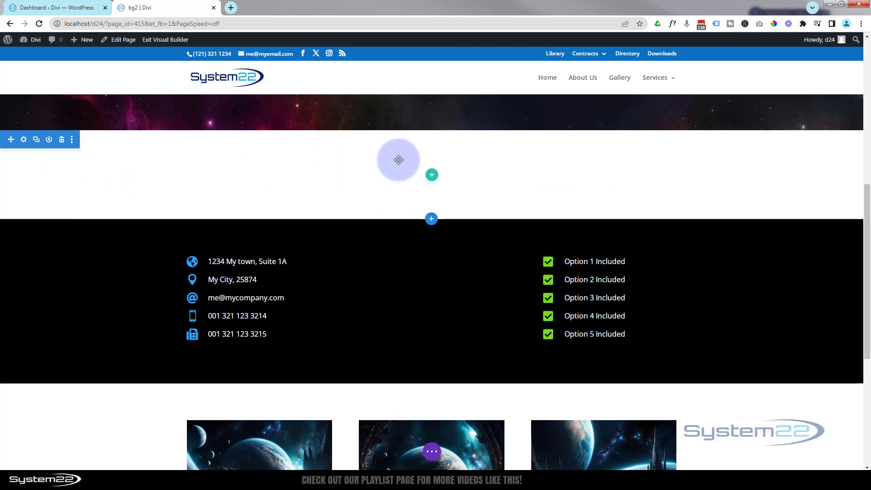
# Insert a single-column row in the emptied section and add a Countdown Timer module to it
pyautogui.click(432, 176)
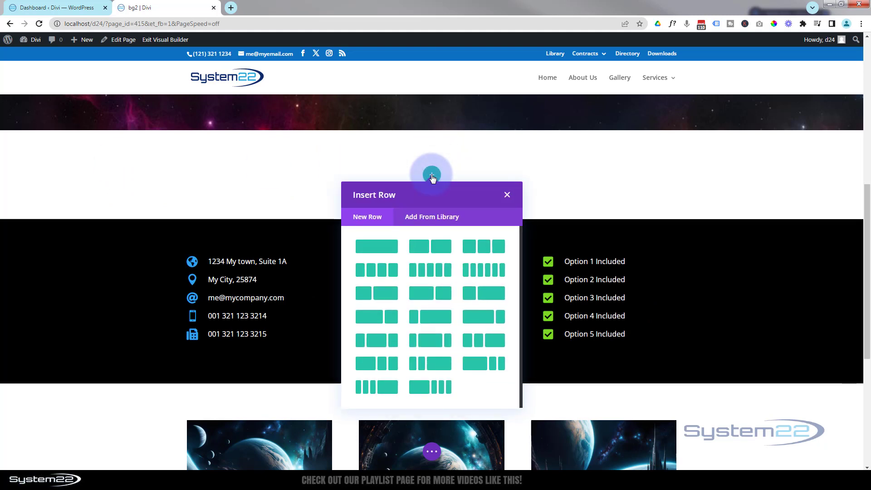
pyautogui.click(380, 251)
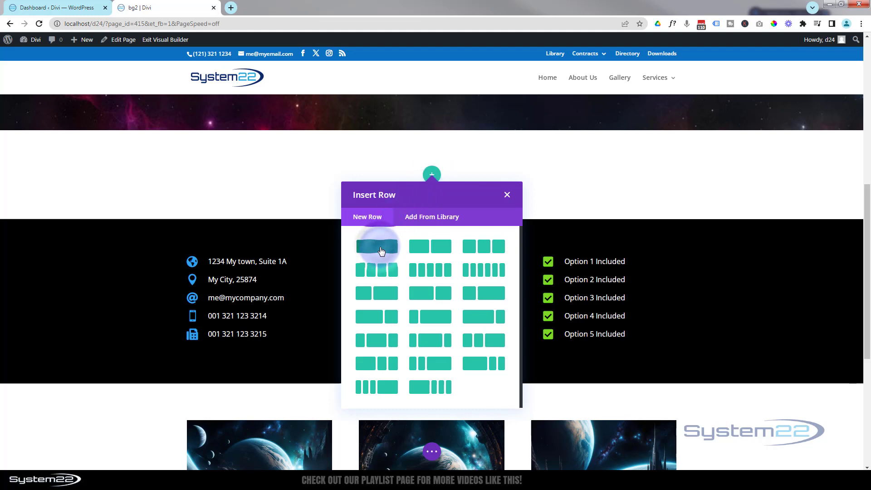
pyautogui.click(380, 251)
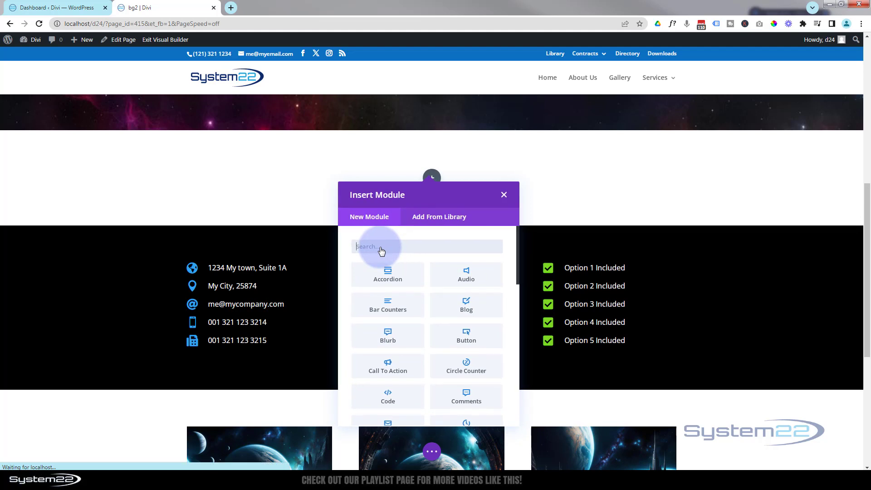
pyautogui.scroll(-2, 418, 276)
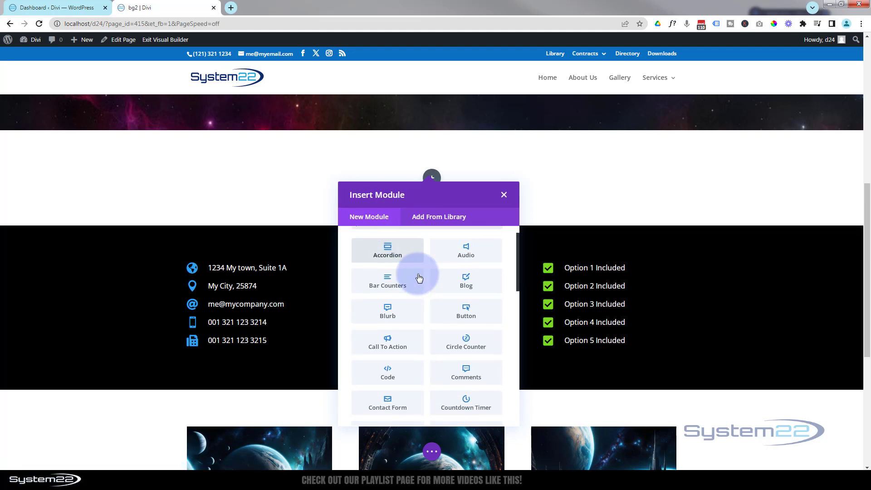
pyautogui.scroll(-4, 419, 278)
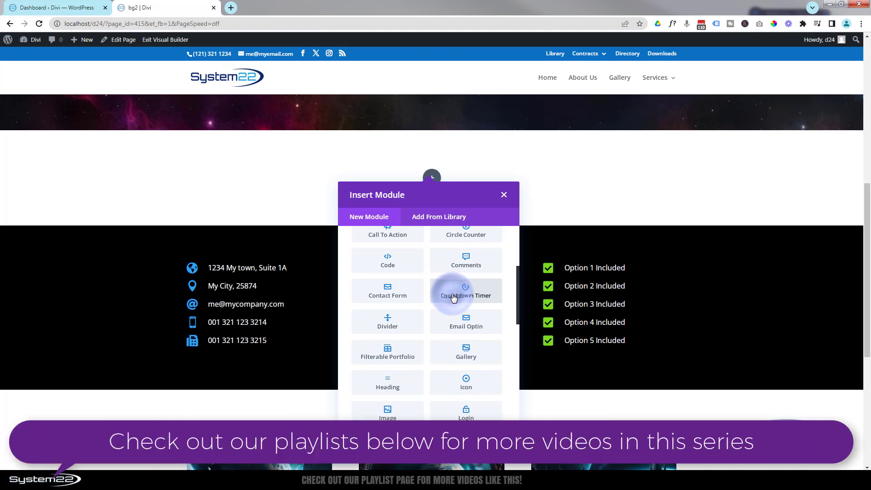
pyautogui.click(462, 297)
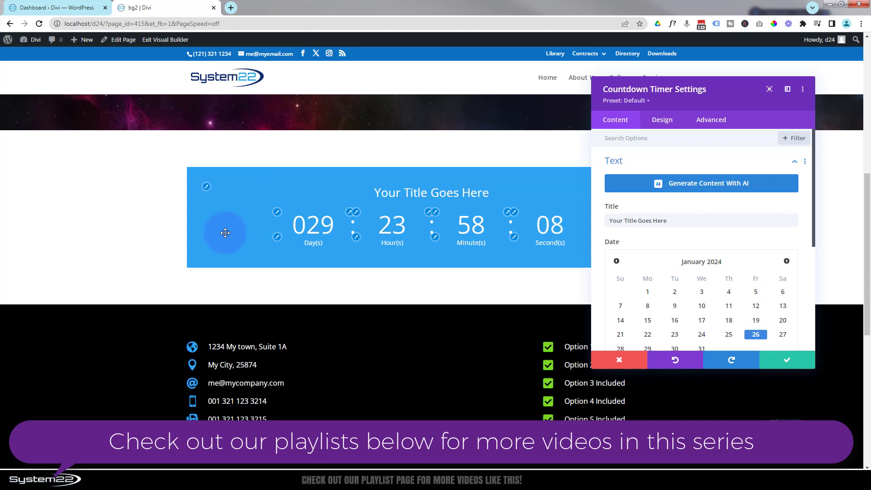
# Set the countdown timer's end date to January 4, 2024 and its time to 00:52
pyautogui.moveTo(712, 97); pyautogui.dragTo(629, 90)
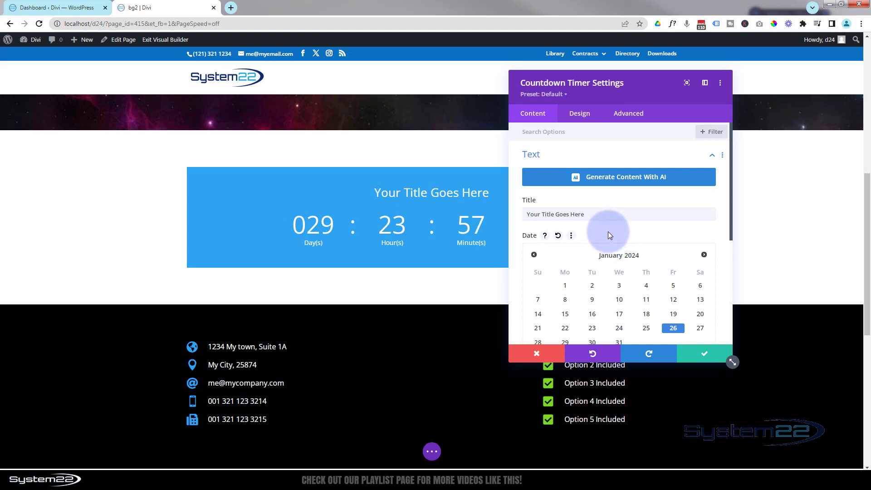
pyautogui.scroll(-1, 608, 231)
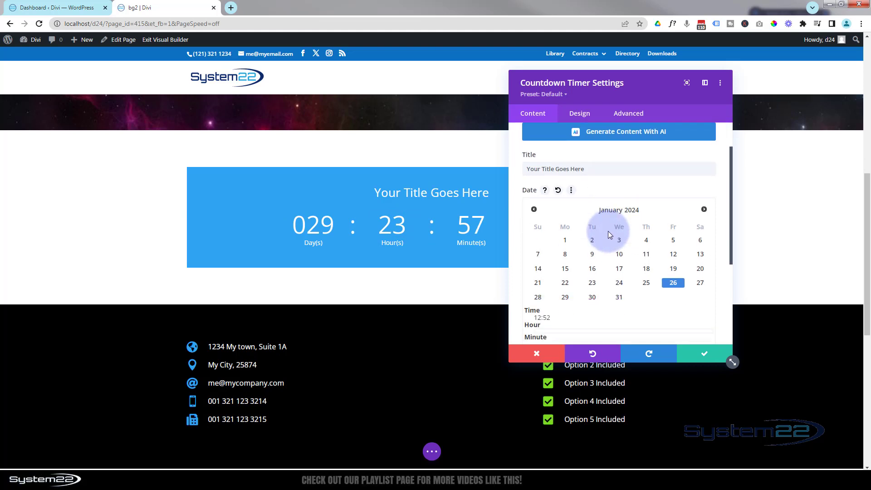
pyautogui.click(704, 210)
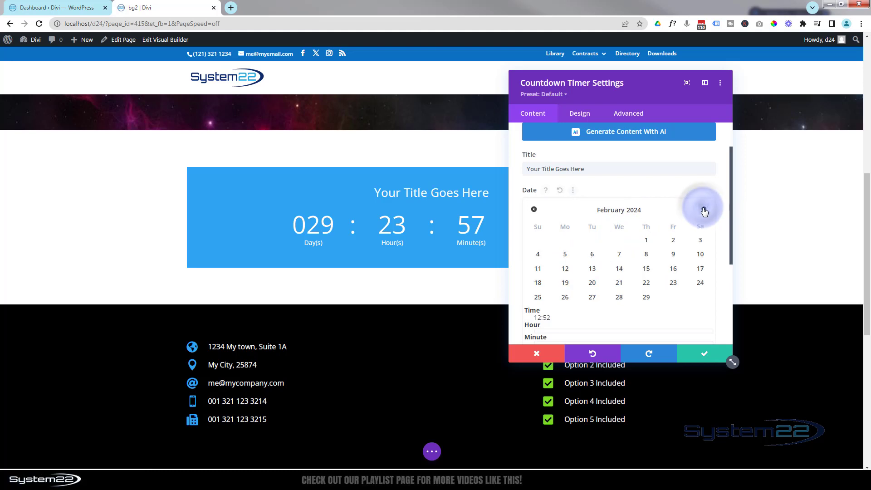
pyautogui.click(592, 268)
pyautogui.click(534, 209)
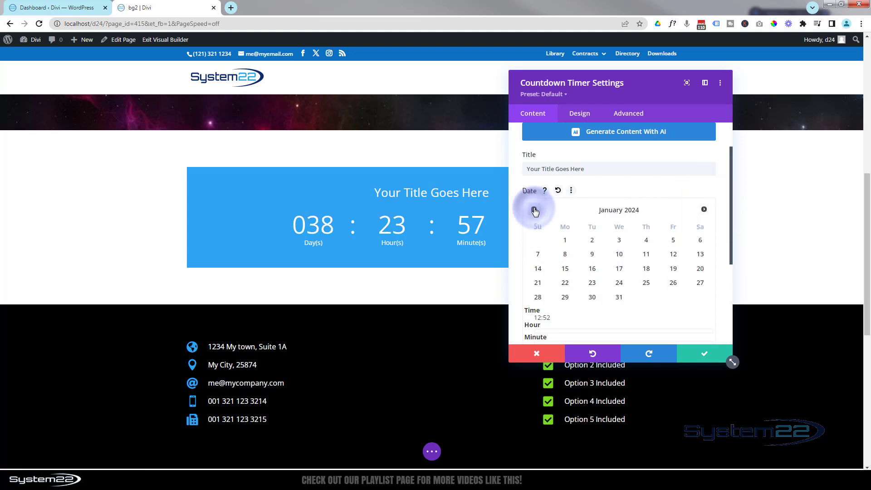
pyautogui.click(646, 244)
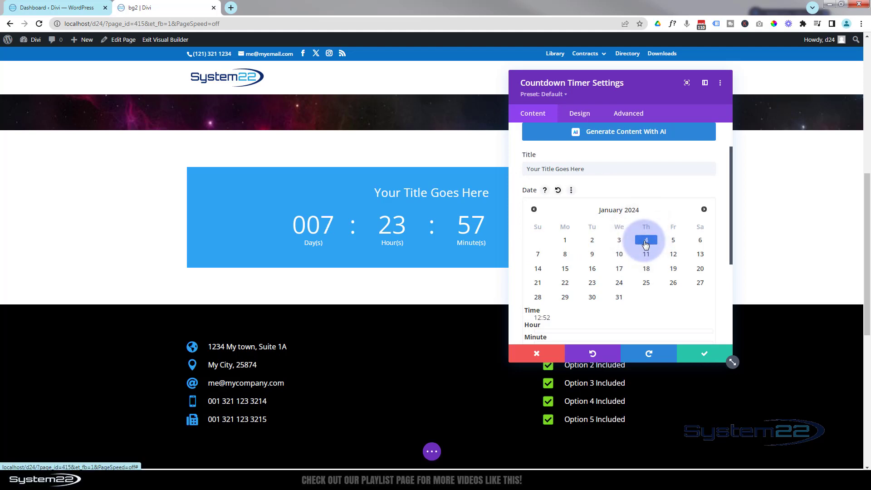
pyautogui.scroll(-1, 618, 254)
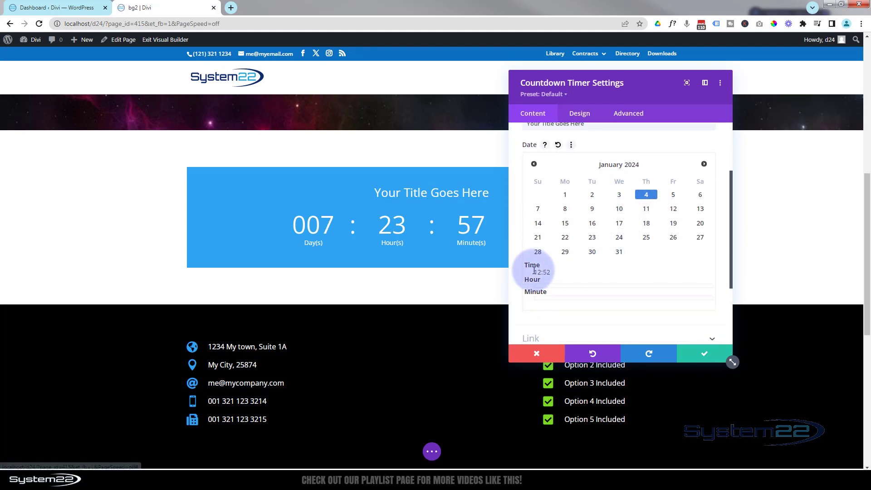
pyautogui.moveTo(551, 285)
pyautogui.mouseDown()
pyautogui.moveTo(703, 285)
pyautogui.moveTo(535, 286)
pyautogui.mouseUp()
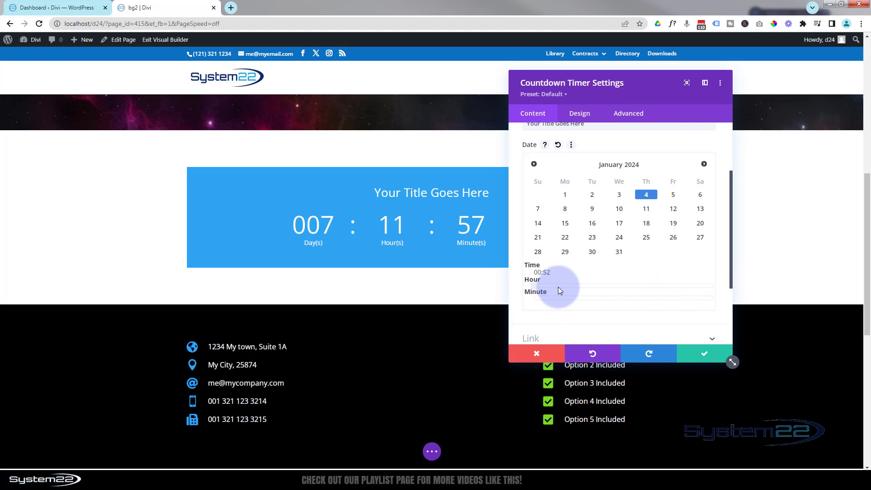
# Replace the countdown timer's placeholder title with "7 Day Sale On Now"
pyautogui.scroll(2, 558, 287)
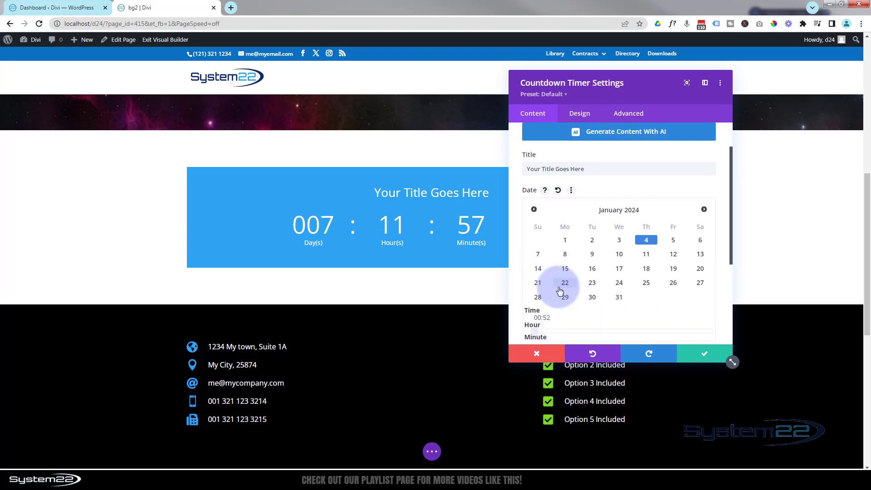
pyautogui.moveTo(529, 170); pyautogui.dragTo(588, 169)
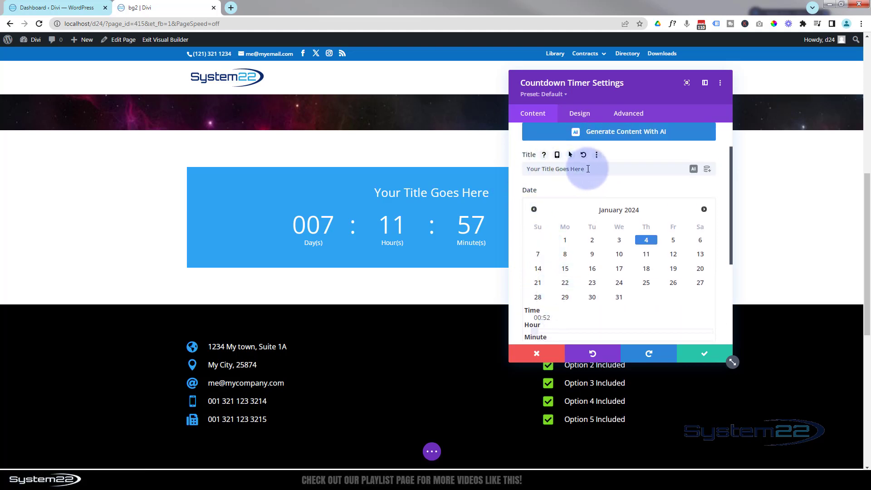
pyautogui.click(700, 170)
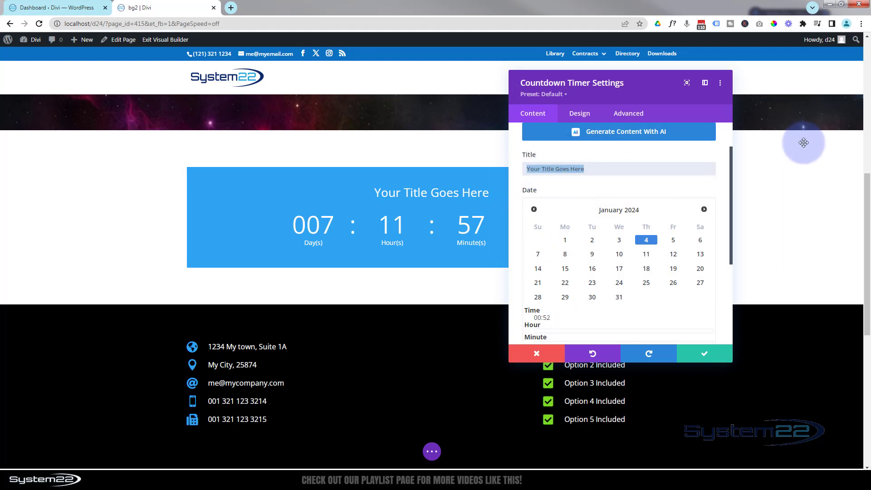
pyautogui.write('7 Day ')
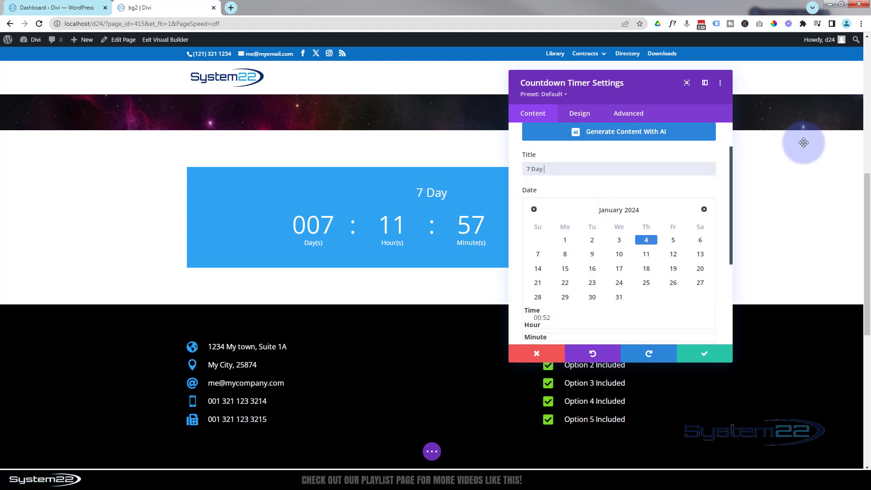
pyautogui.write('Sale On Now')
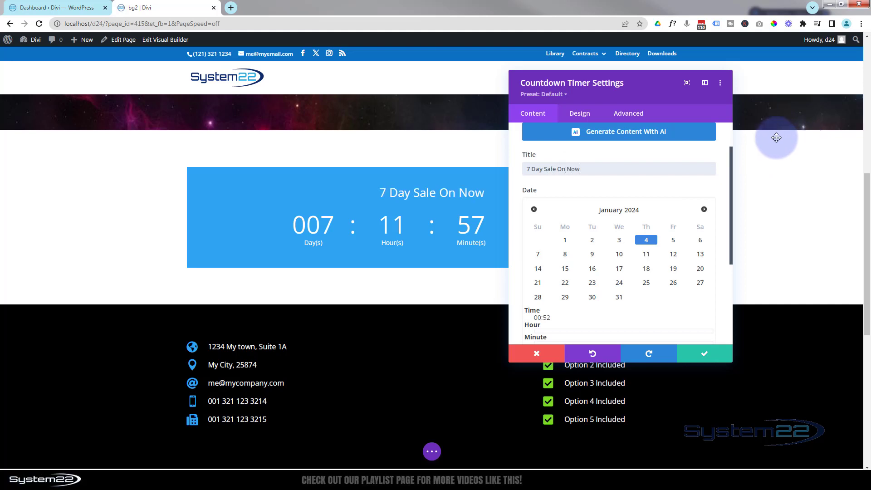
# Set the countdown module's link URL to #icon, keeping its link target as In The Same Window
pyautogui.scroll(-1, 660, 213)
pyautogui.scroll(-2, 660, 213)
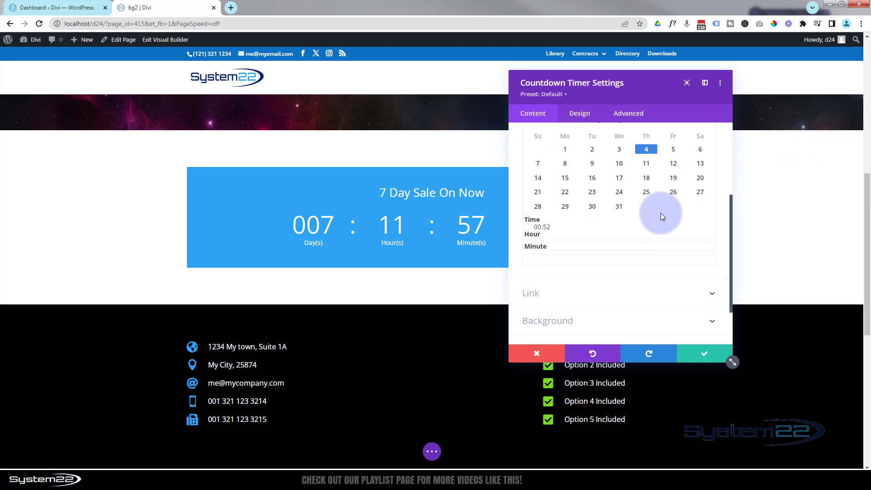
pyautogui.click(602, 252)
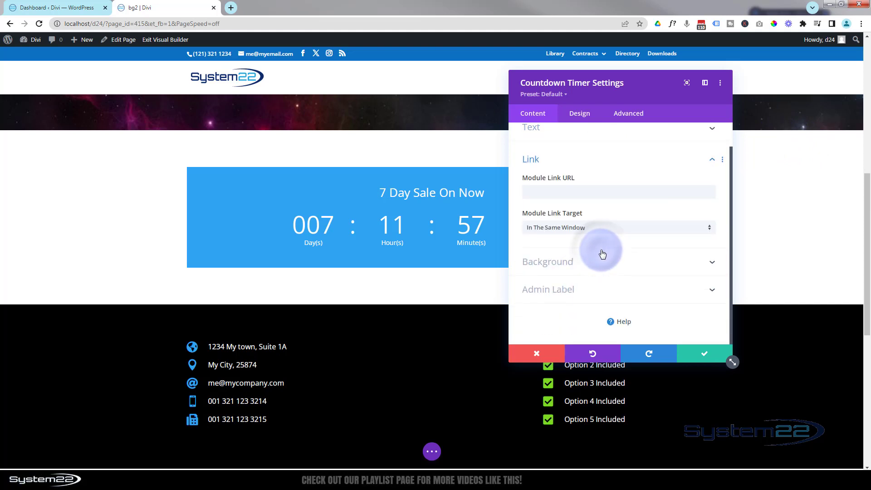
pyautogui.click(534, 185)
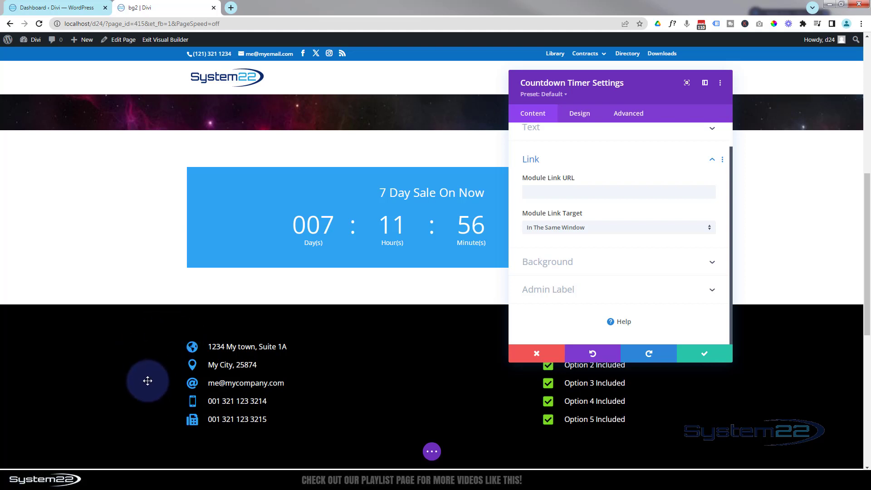
pyautogui.click(571, 190)
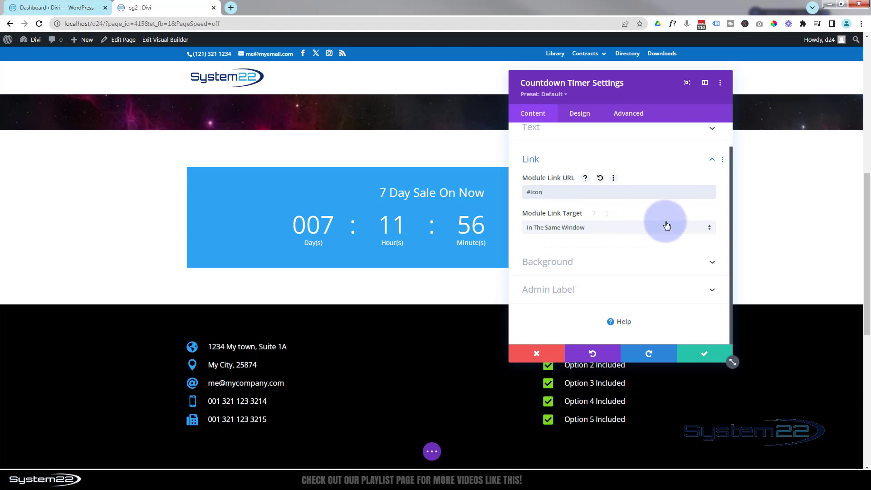
pyautogui.click(617, 232)
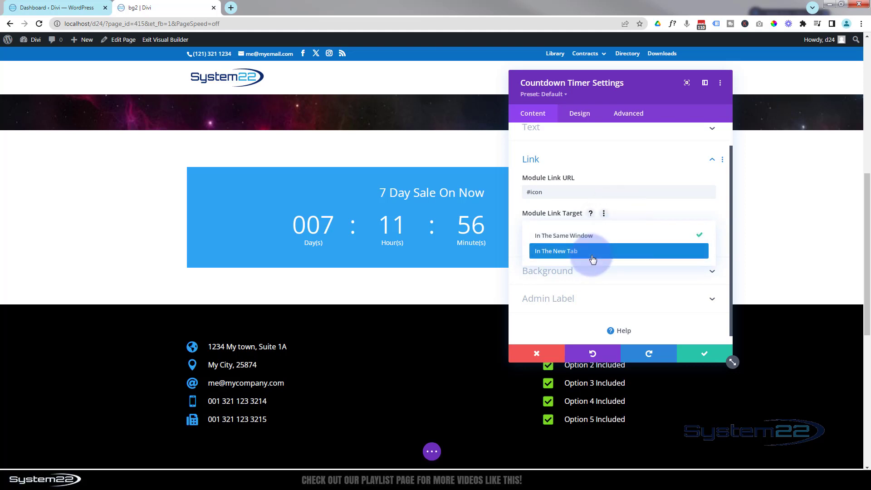
pyautogui.click(518, 231)
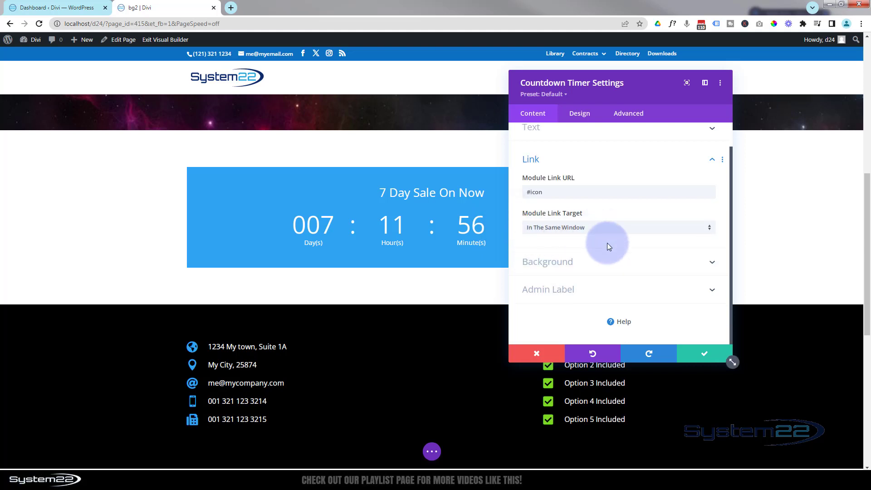
# Set the countdown module's background color to the saved blue #0c71c3
pyautogui.click(608, 262)
pyautogui.click(607, 266)
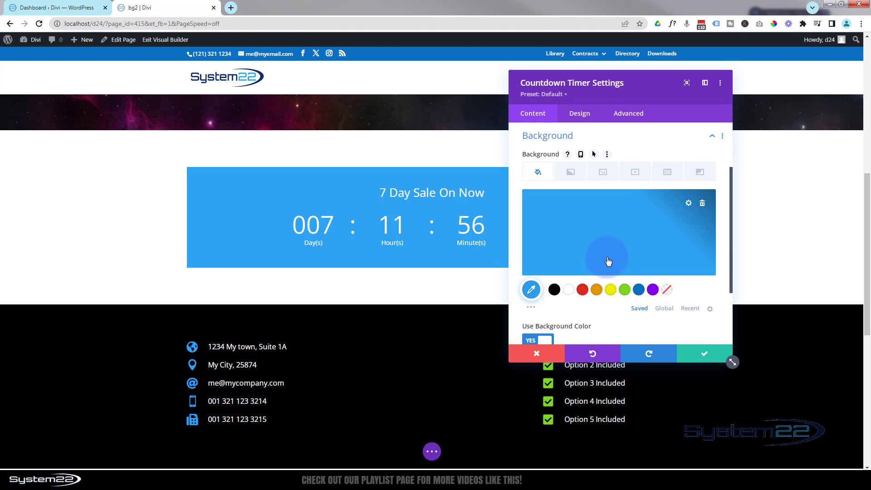
pyautogui.click(639, 290)
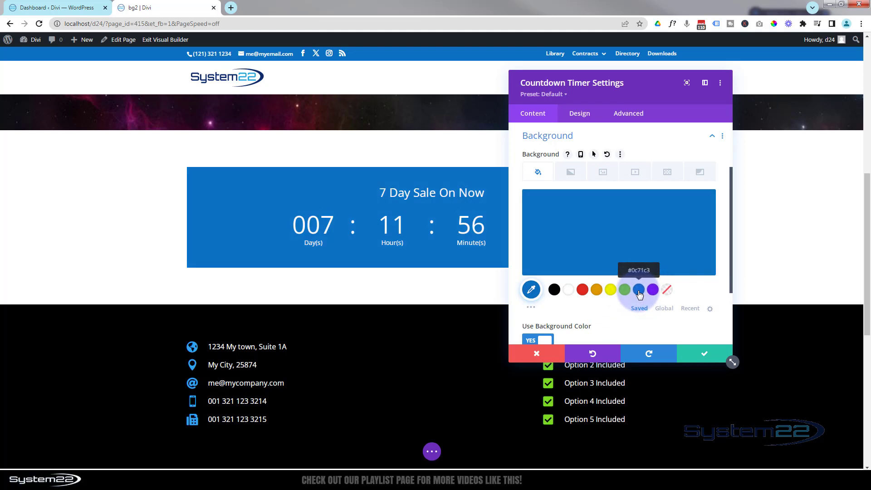
# Add the multicolored red, gold and blue nebula picture from the media library as the countdown module's background image
pyautogui.moveTo(569, 225)
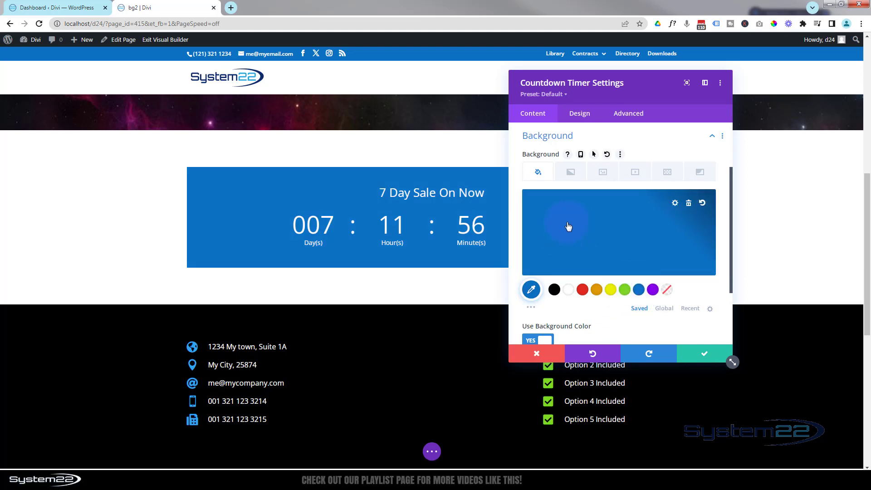
pyautogui.click(604, 175)
pyautogui.click(618, 226)
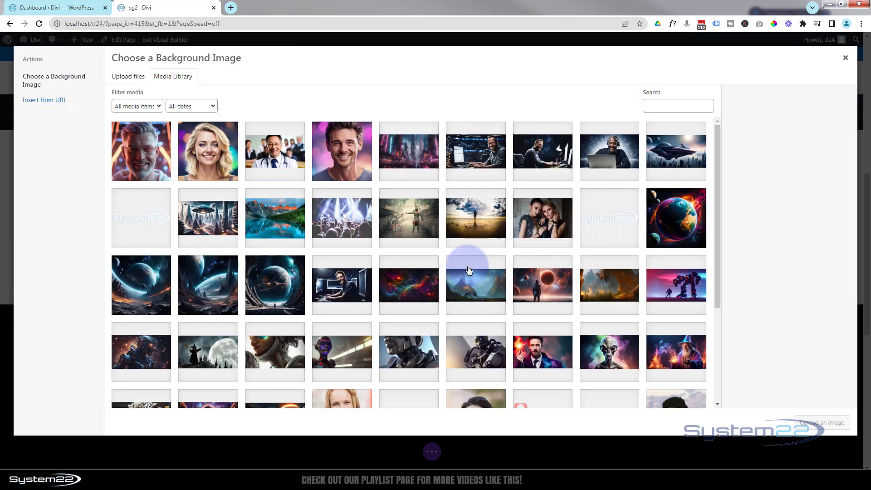
pyautogui.click(414, 290)
pyautogui.click(830, 425)
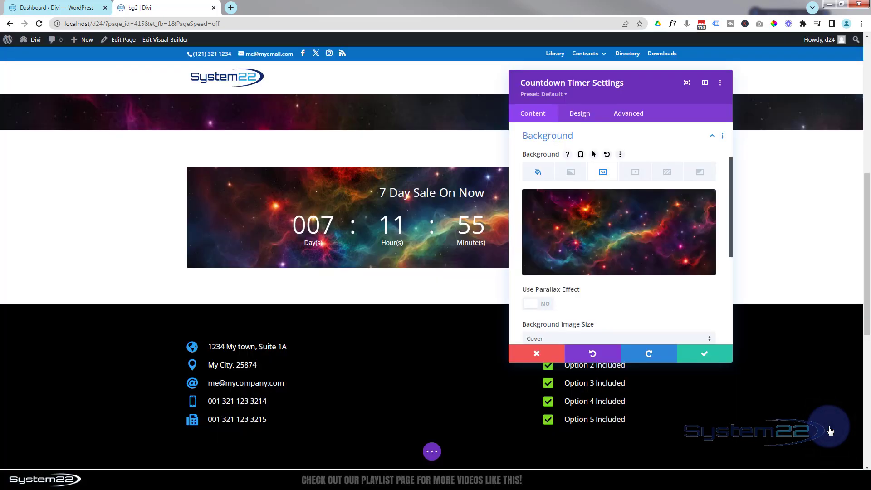
# Set the countdown module's background image blend to Multiply
pyautogui.moveTo(639, 254)
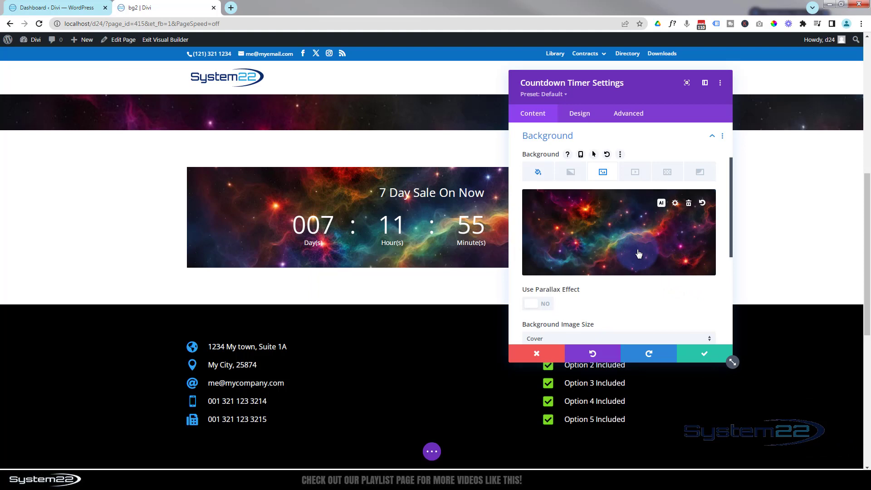
pyautogui.scroll(-3, 638, 253)
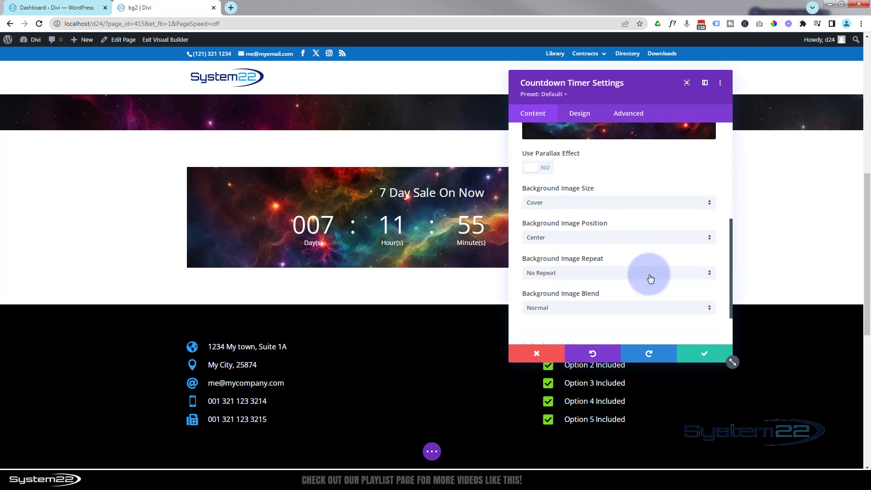
pyautogui.click(549, 308)
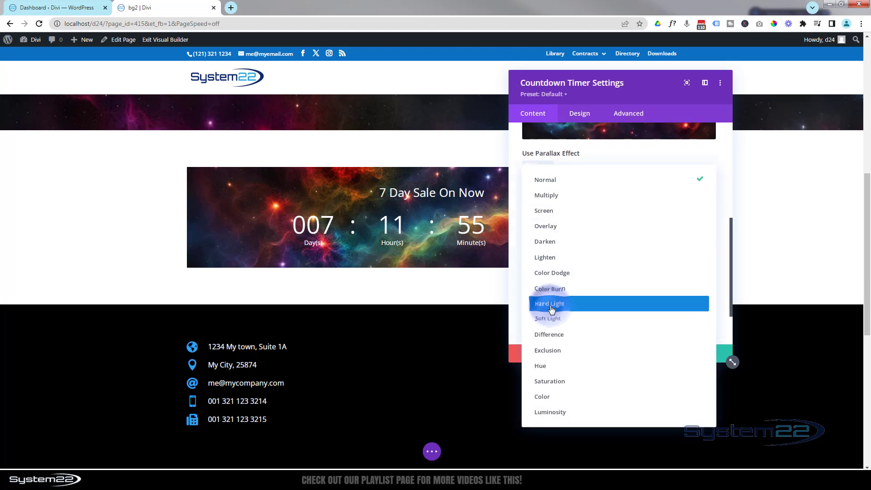
pyautogui.click(544, 201)
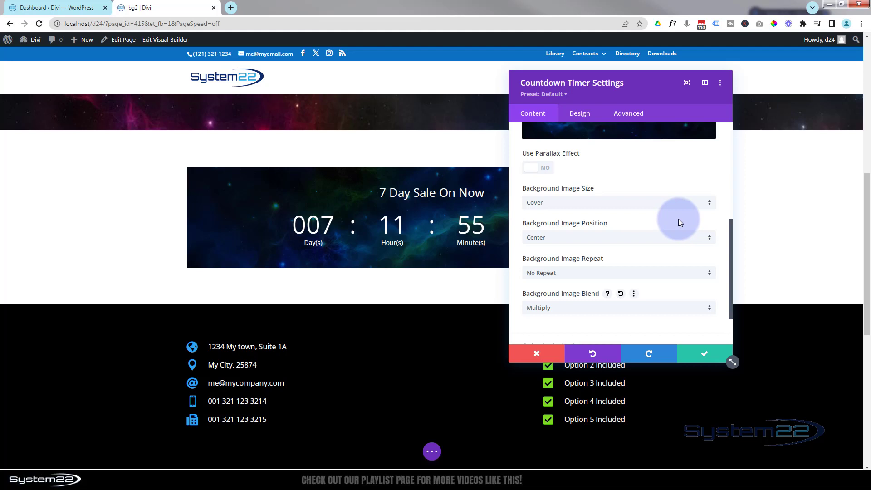
# Try the Difference and Luminosity blends on the countdown's background image and return the blend to Multiply
pyautogui.click(619, 308)
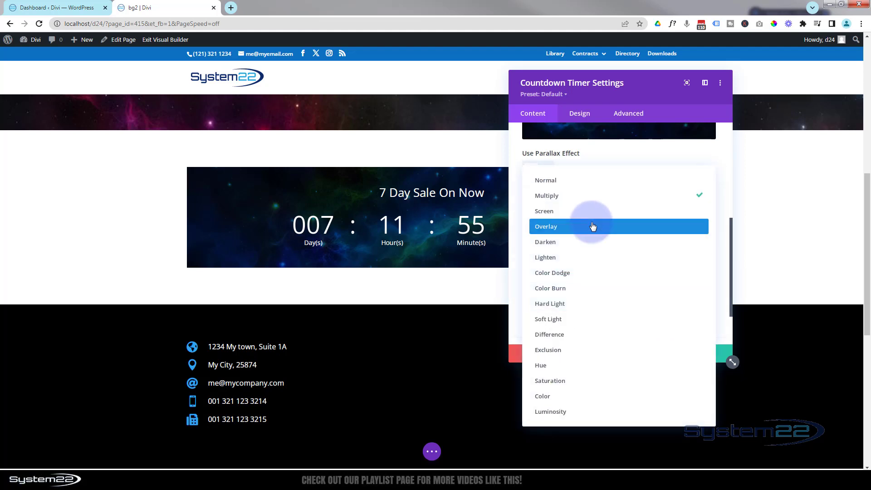
pyautogui.click(588, 335)
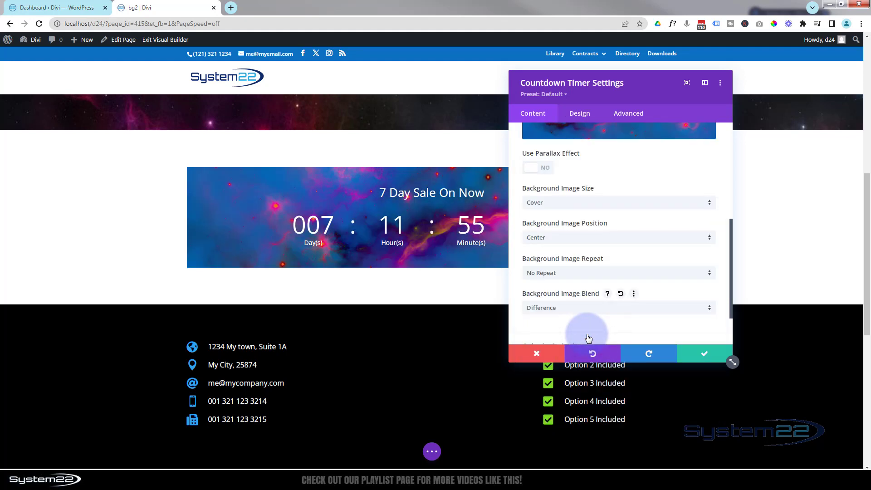
pyautogui.click(578, 307)
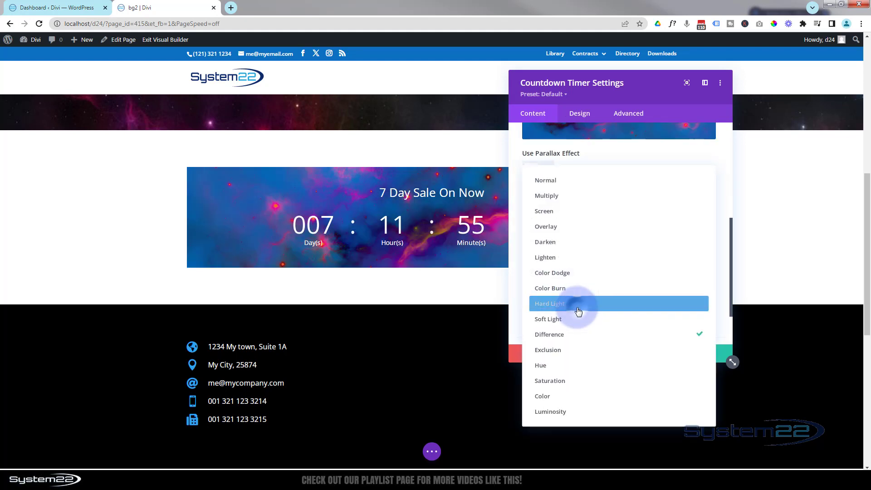
pyautogui.click(580, 412)
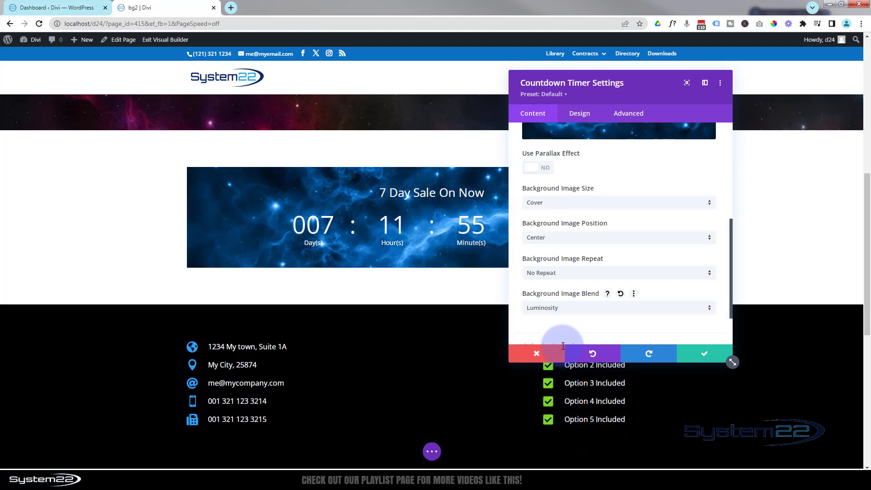
pyautogui.click(576, 307)
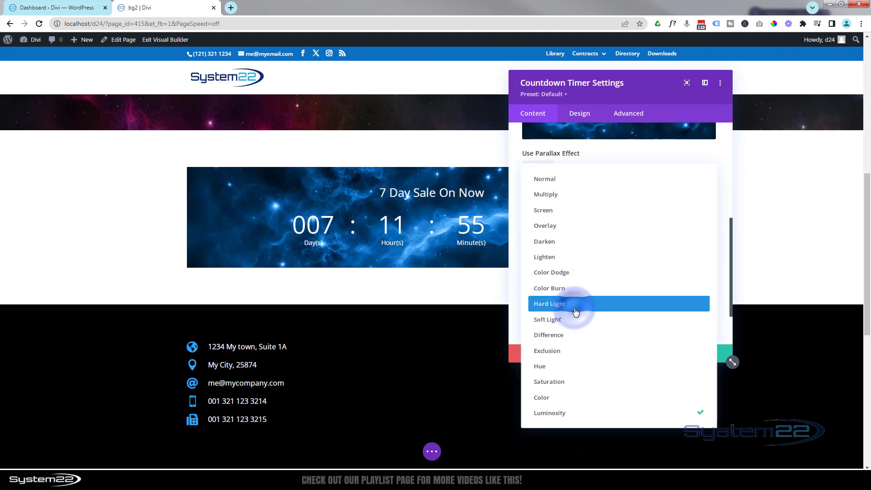
pyautogui.click(555, 198)
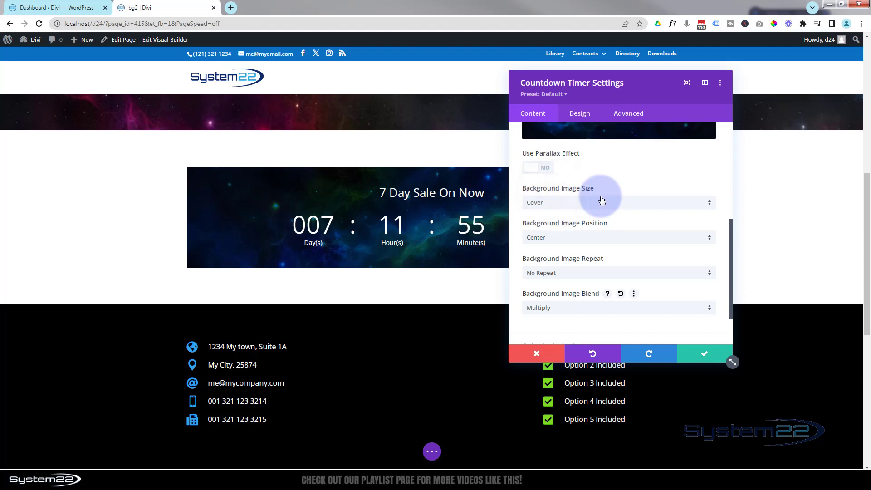
pyautogui.scroll(4, 607, 252)
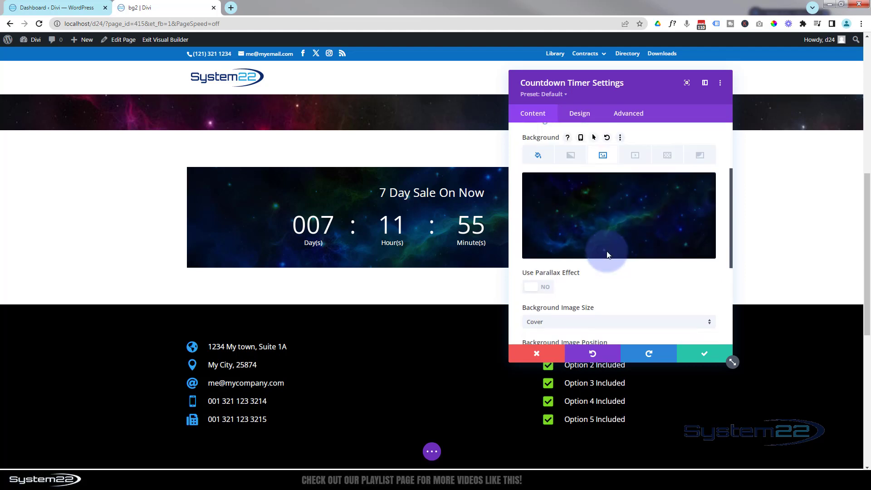
pyautogui.scroll(-5, 607, 252)
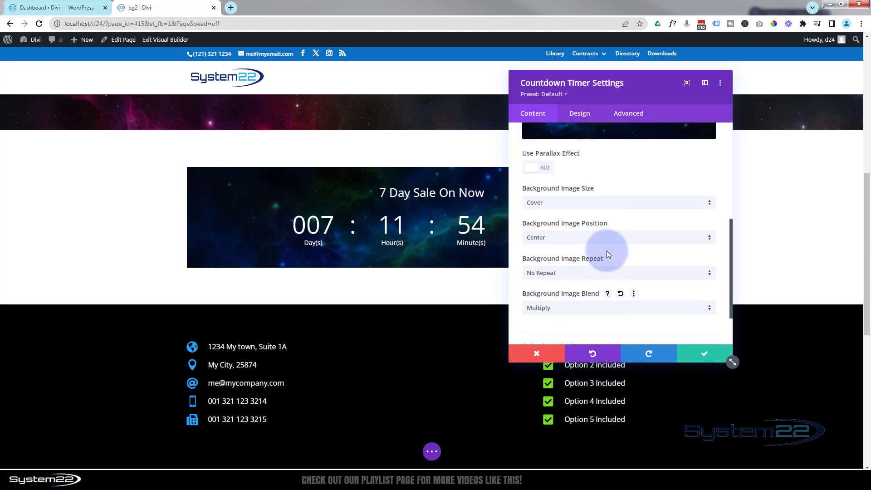
# Style the countdown's title text with the Semi Bold font weight and uppercase lettering
pyautogui.click(581, 112)
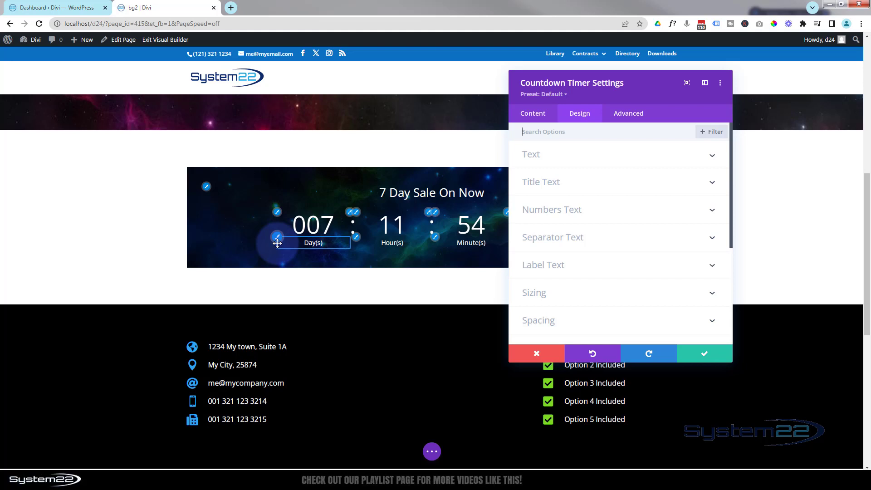
pyautogui.click(207, 188)
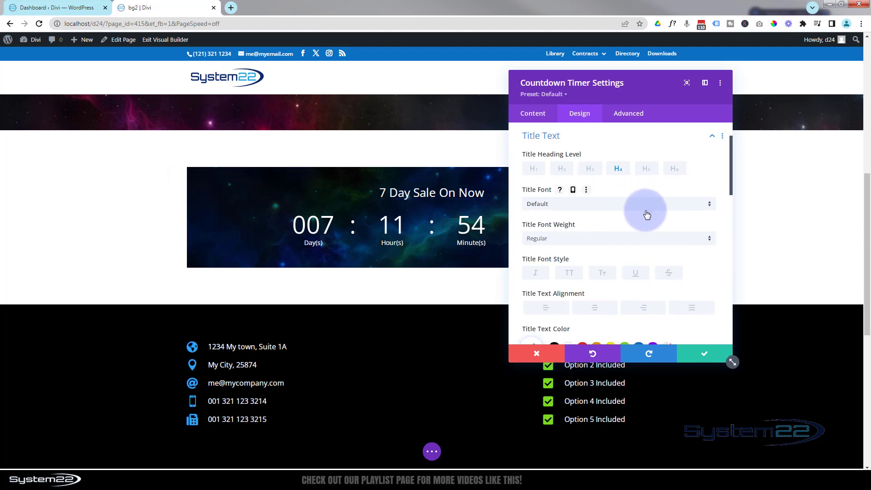
pyautogui.click(611, 205)
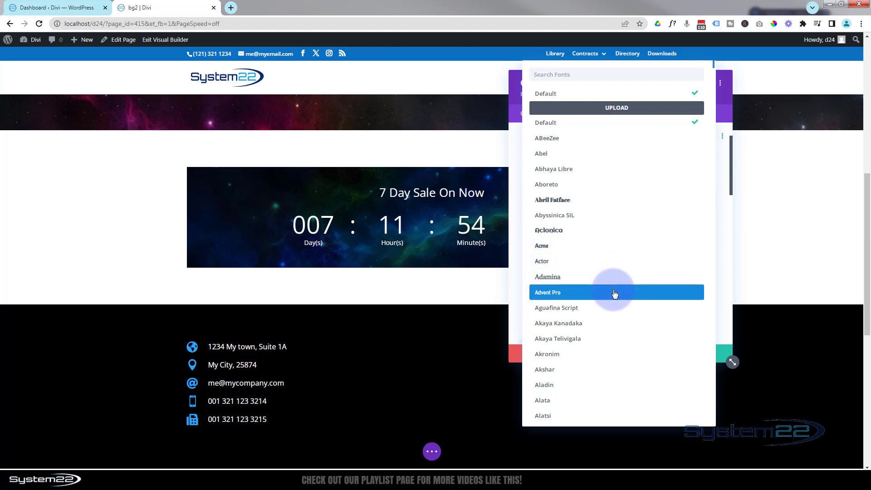
pyautogui.click(514, 165)
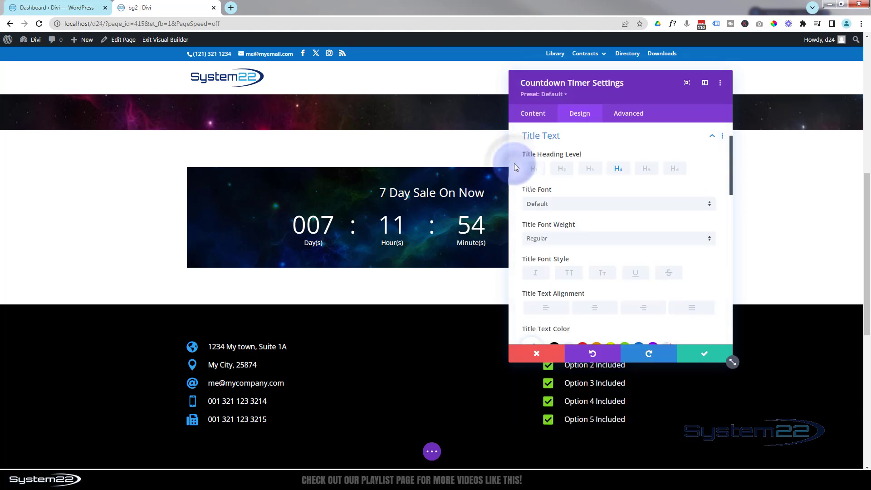
pyautogui.click(605, 240)
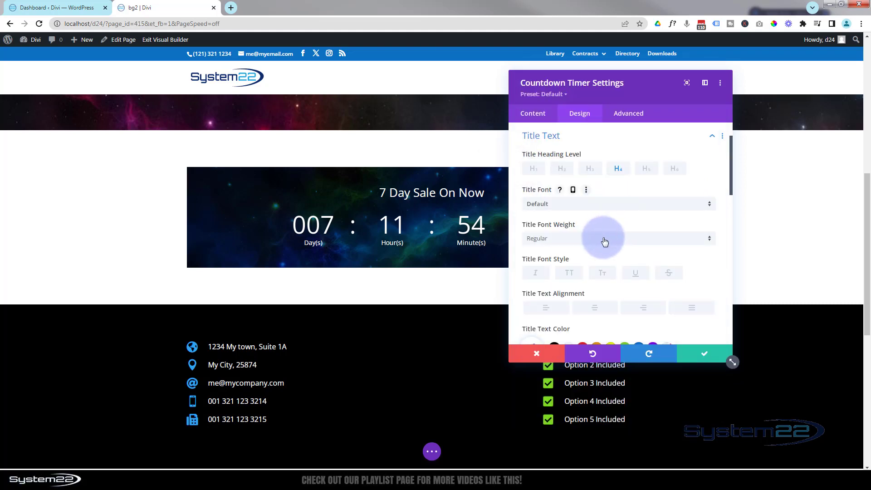
pyautogui.click(603, 239)
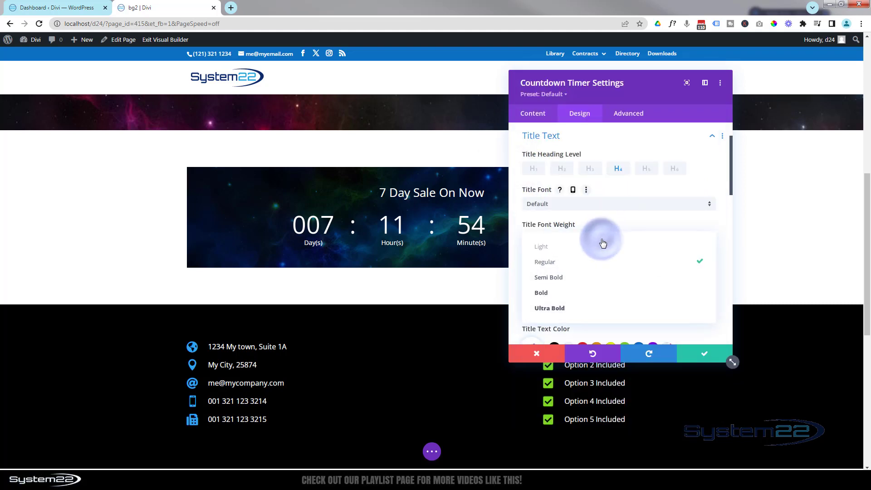
pyautogui.click(598, 282)
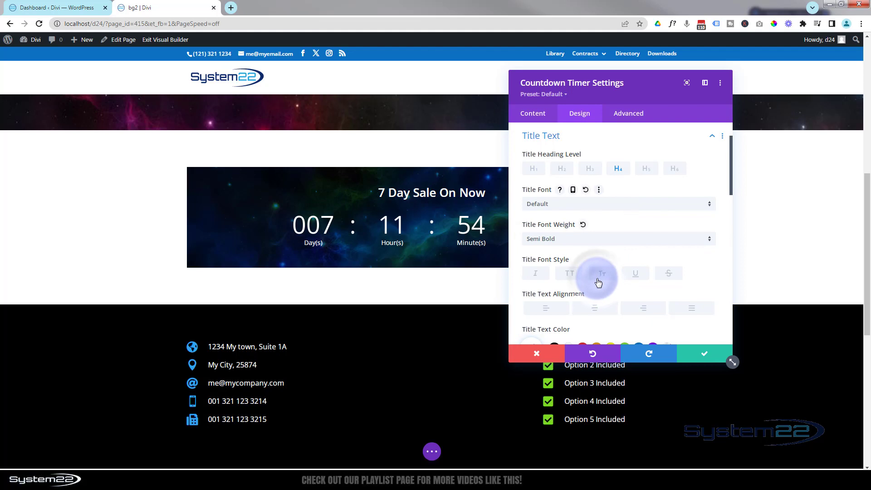
pyautogui.click(570, 274)
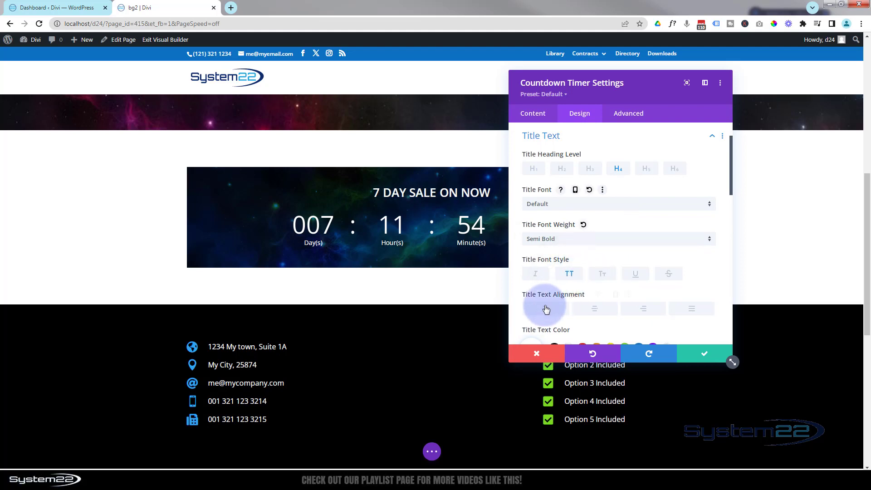
# Examine the color and size options for the countdown's title text and numbers text
pyautogui.scroll(-1, 700, 272)
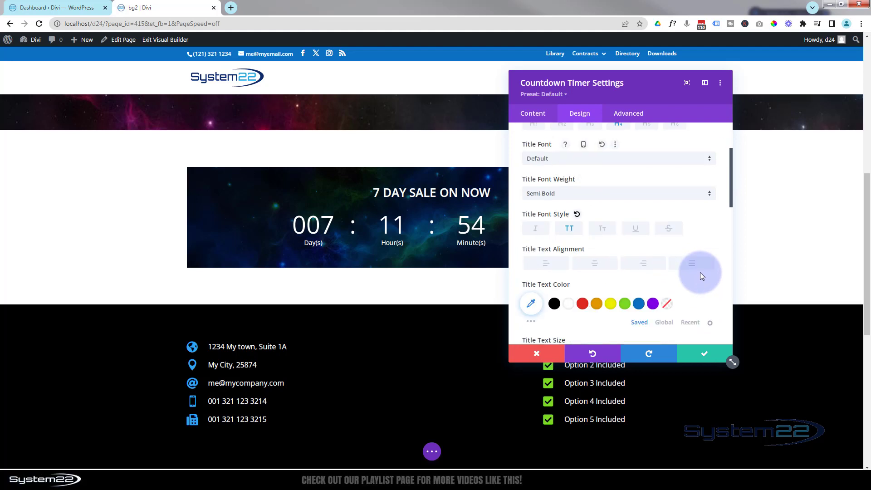
pyautogui.scroll(-1, 700, 271)
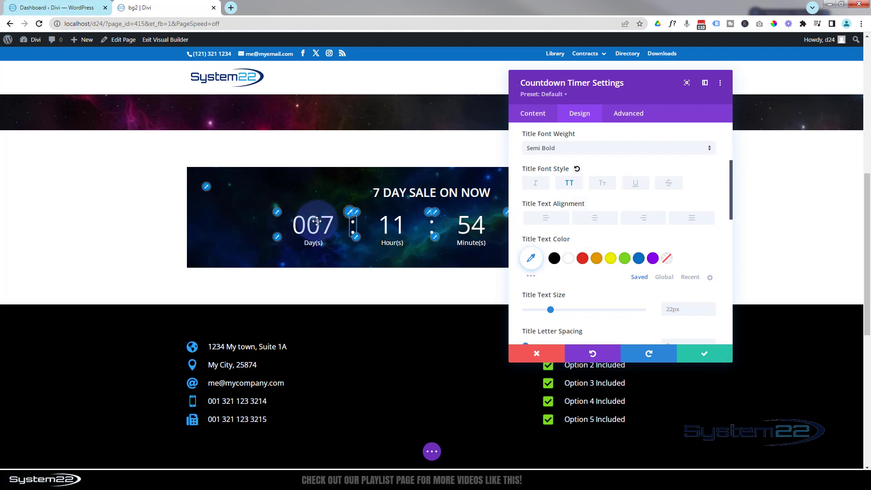
pyautogui.click(276, 216)
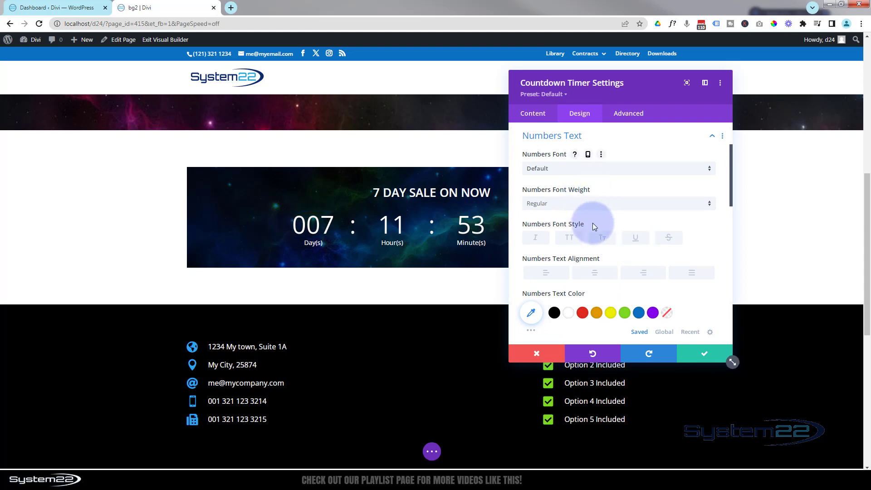
pyautogui.scroll(-1, 596, 274)
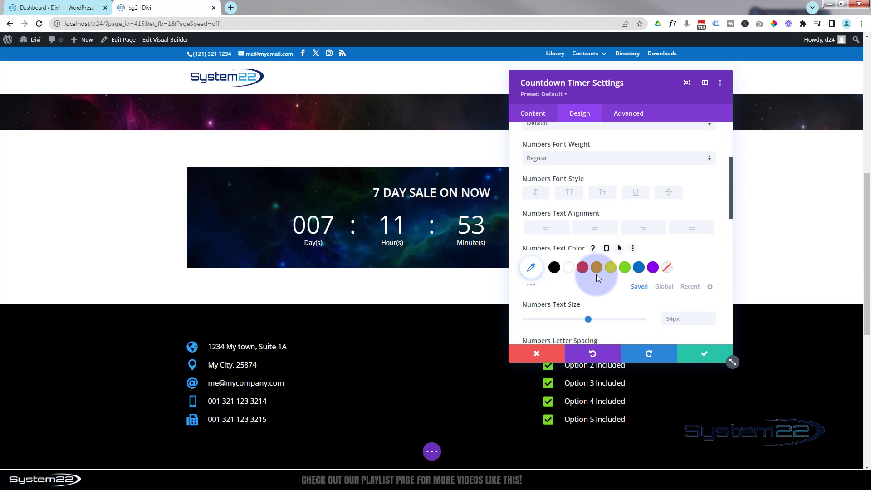
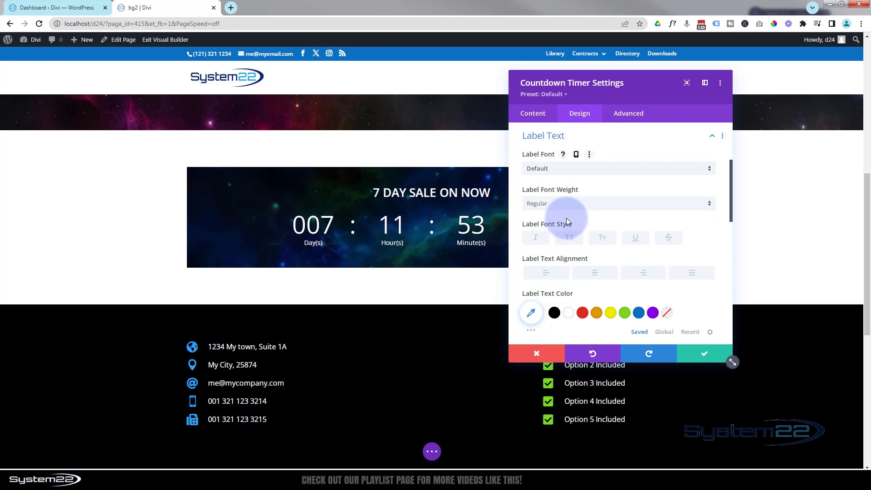
# Enable responsive values for the countdown's label text size and preview the tablet and phone layouts
pyautogui.scroll(-2, 568, 222)
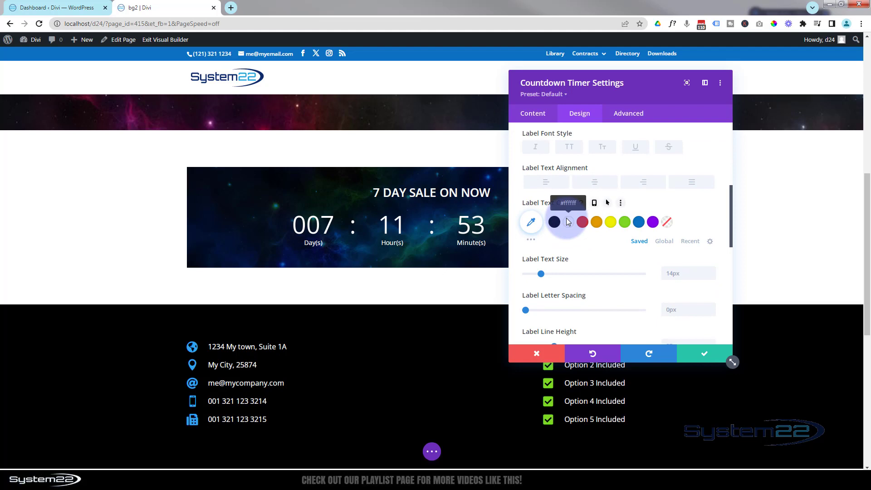
pyautogui.click(646, 246)
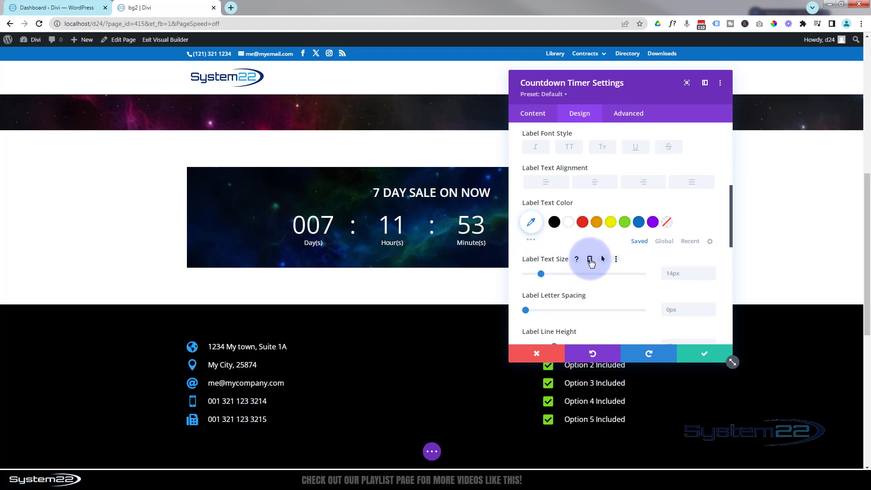
pyautogui.click(590, 261)
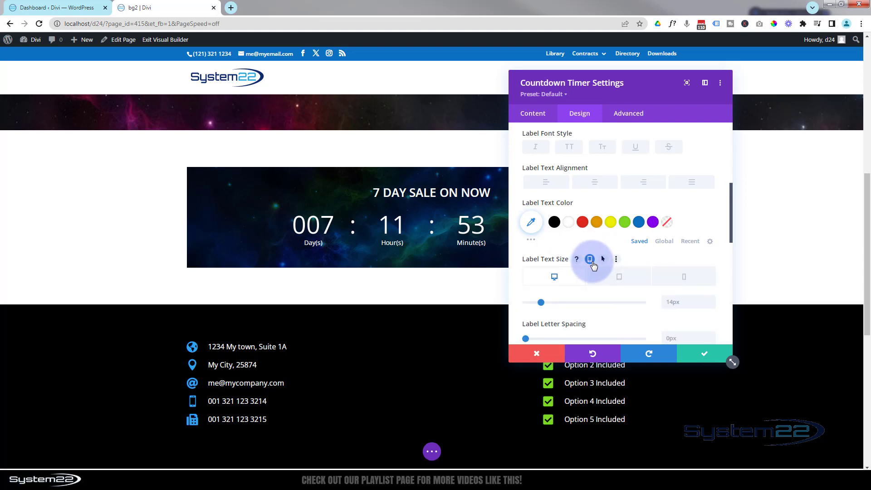
pyautogui.click(617, 278)
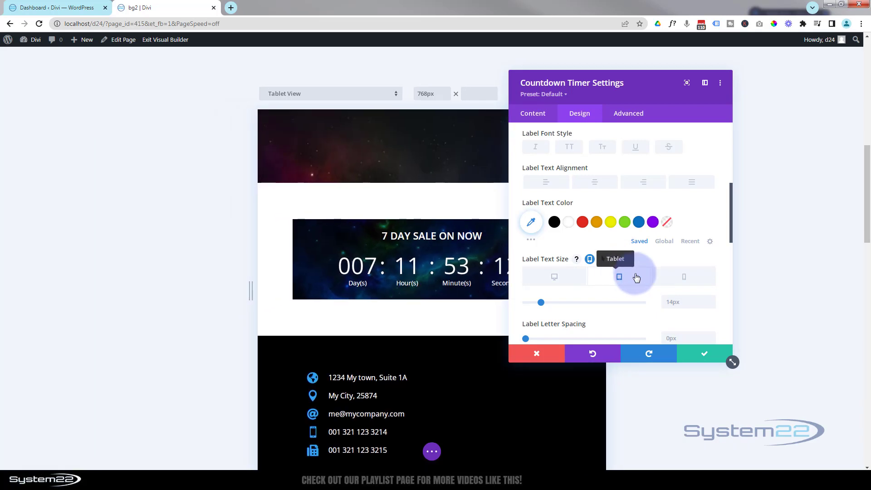
pyautogui.click(682, 279)
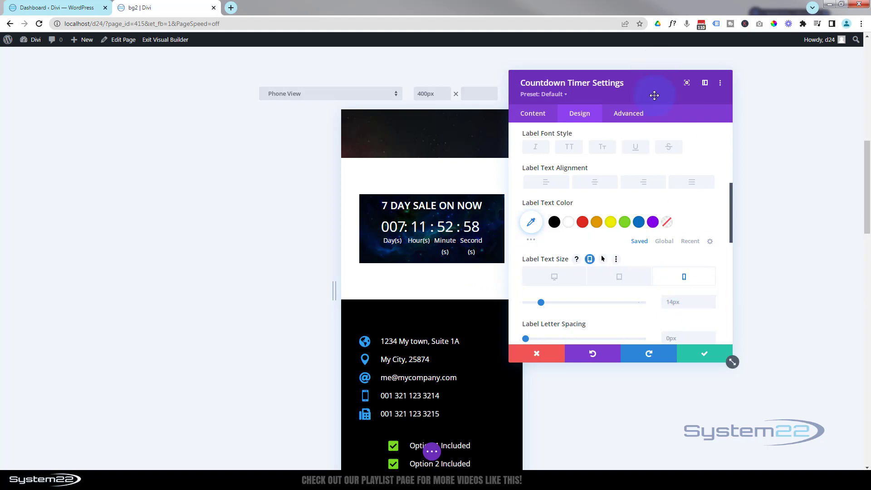
# Set the countdown's label text size for phones to 11px, keeping the whole phone preview uncovered
pyautogui.moveTo(654, 95); pyautogui.dragTo(678, 91)
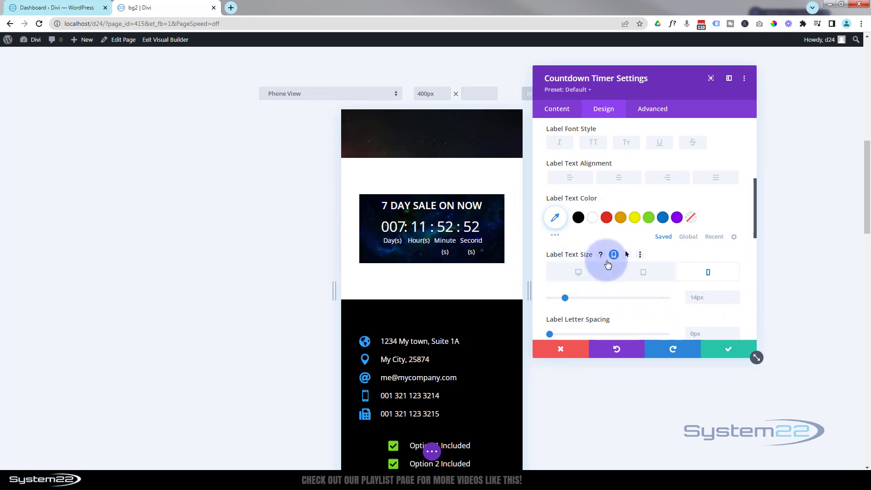
pyautogui.click(734, 299)
pyautogui.click(733, 299)
pyautogui.click(734, 299)
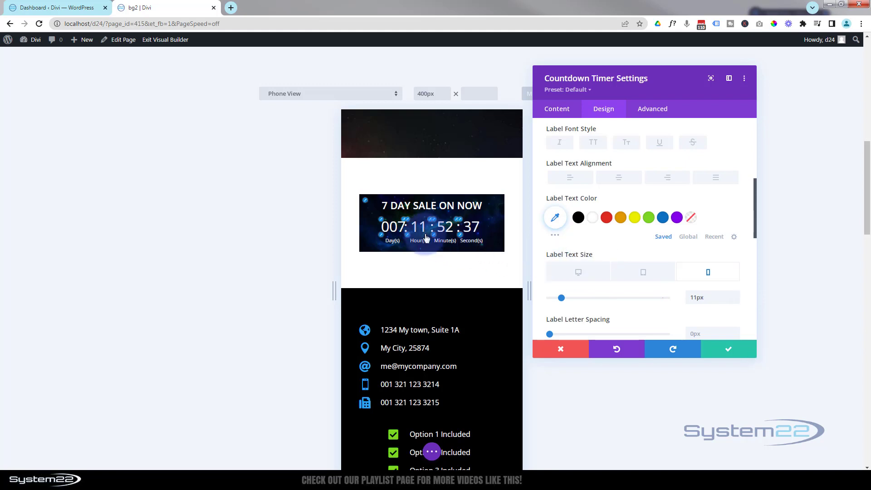
# Enable responsive values for the countdown's numbers text size and set the phone size to 22px
pyautogui.click(382, 221)
pyautogui.click(684, 239)
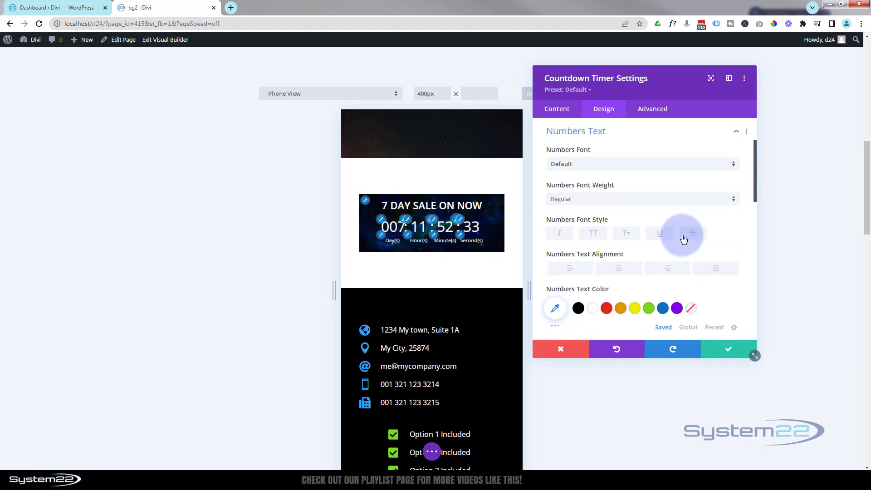
pyautogui.scroll(-4, 680, 234)
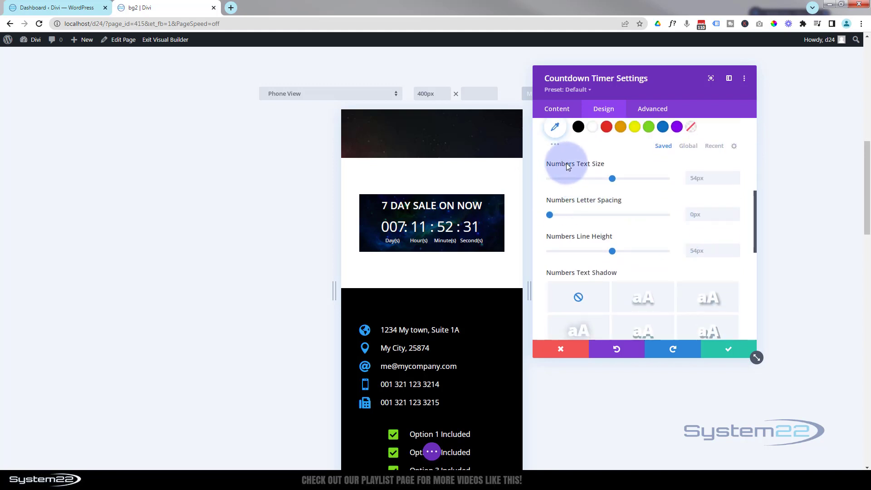
pyautogui.click(626, 164)
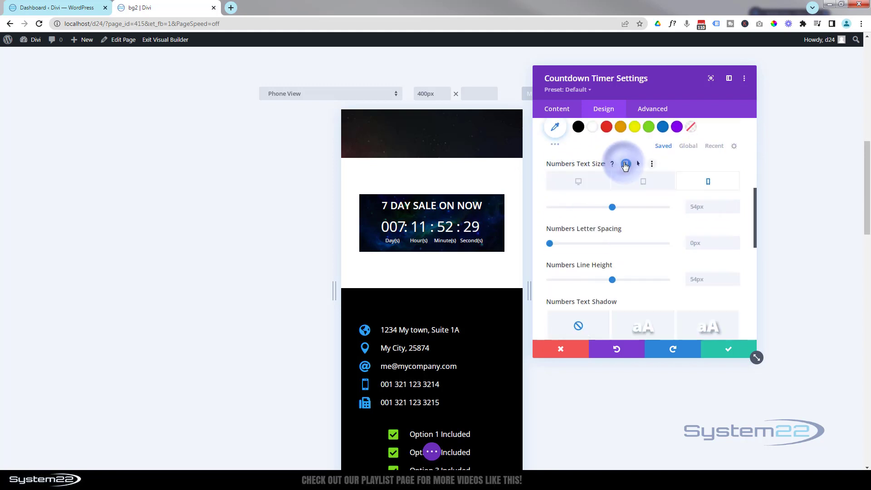
pyautogui.click(620, 206)
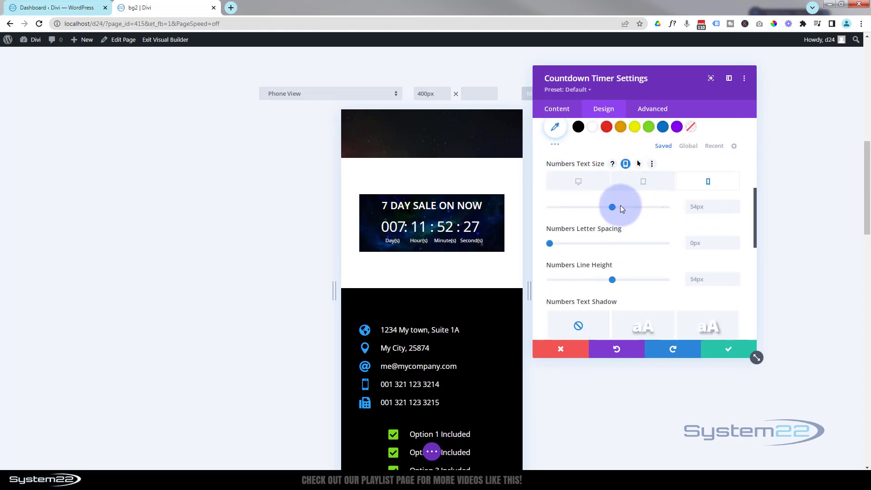
pyautogui.moveTo(613, 209); pyautogui.dragTo(576, 210)
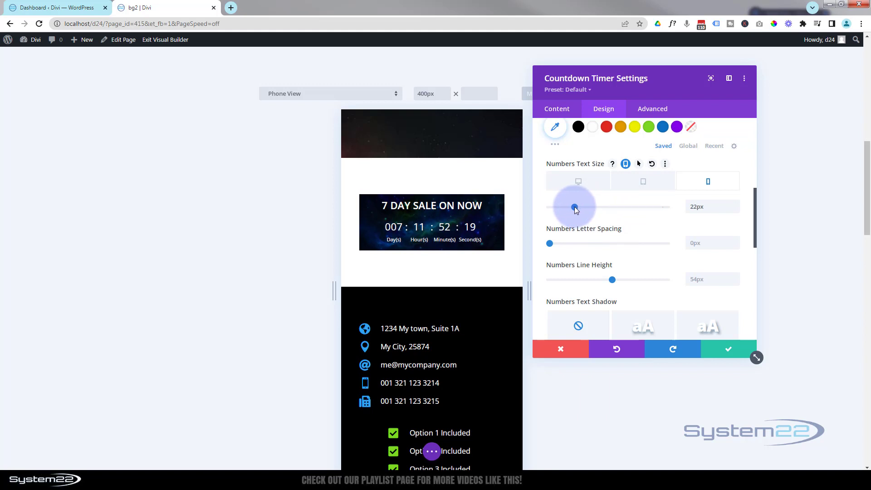
pyautogui.click(731, 182)
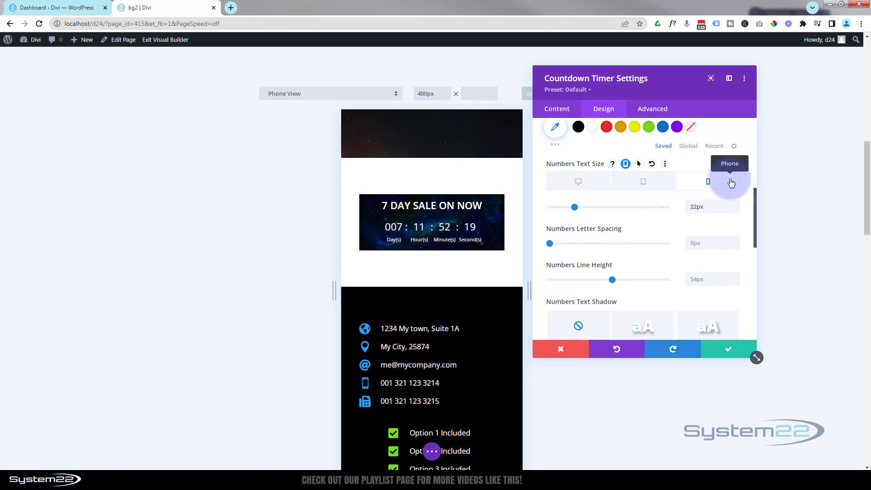
# Check the countdown's numbers text in the tablet and desktop layouts
pyautogui.click(648, 183)
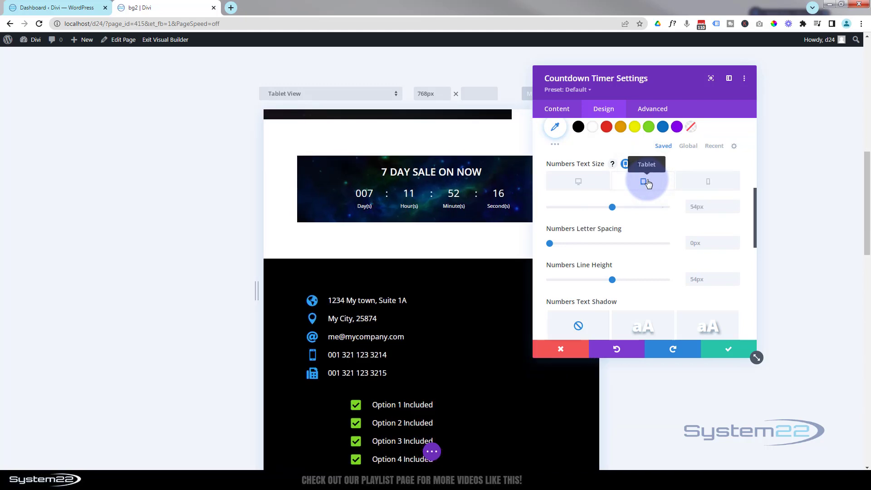
pyautogui.click(585, 186)
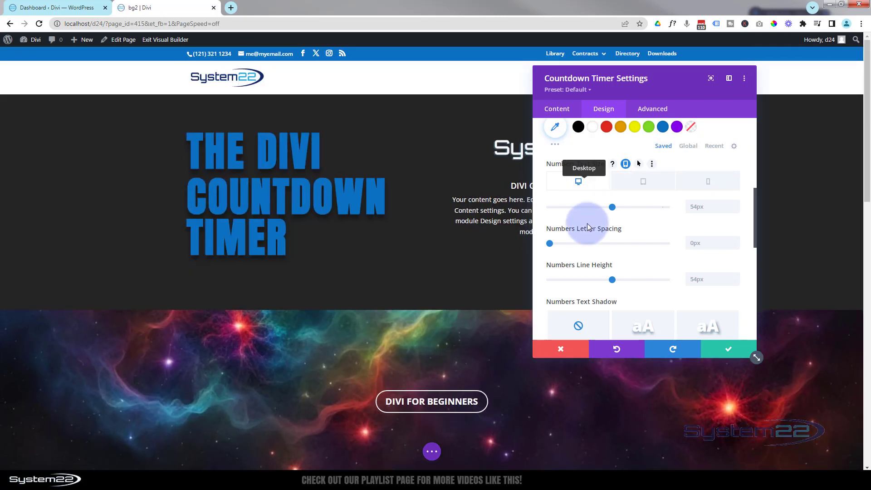
pyautogui.scroll(-5, 454, 241)
pyautogui.scroll(-2, 455, 241)
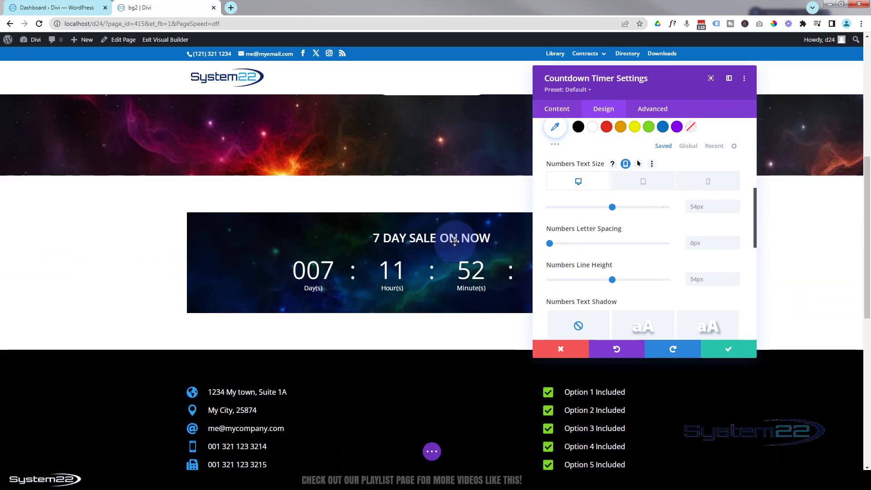
pyautogui.scroll(-1, 454, 241)
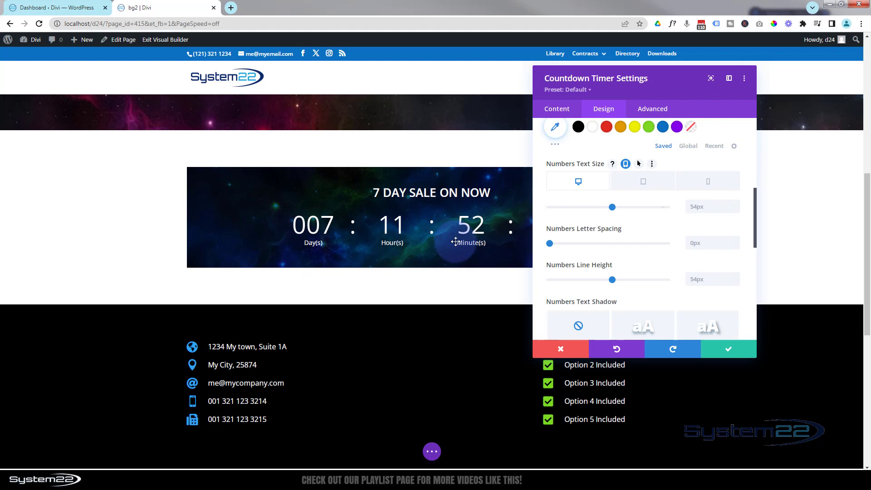
# Try left and right alignment for the countdown's text and restore the centered alignment, keeping the module within view
pyautogui.scroll(4, 662, 245)
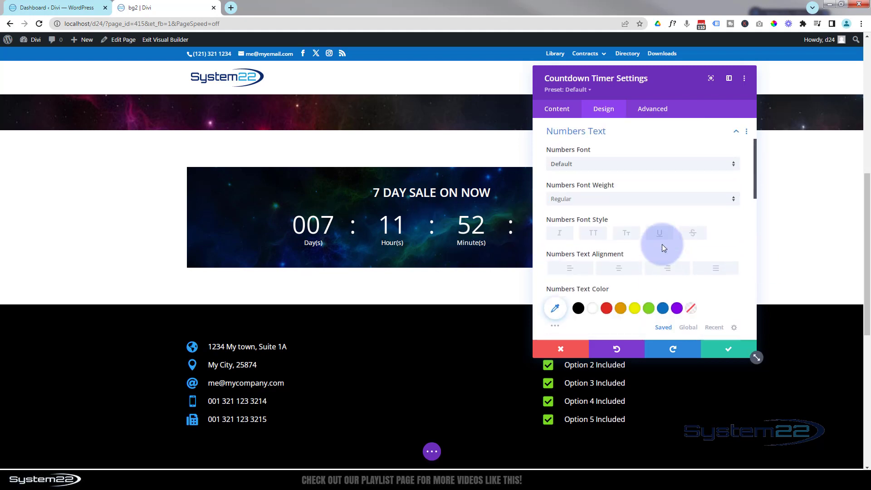
pyautogui.scroll(2, 662, 245)
pyautogui.click(632, 215)
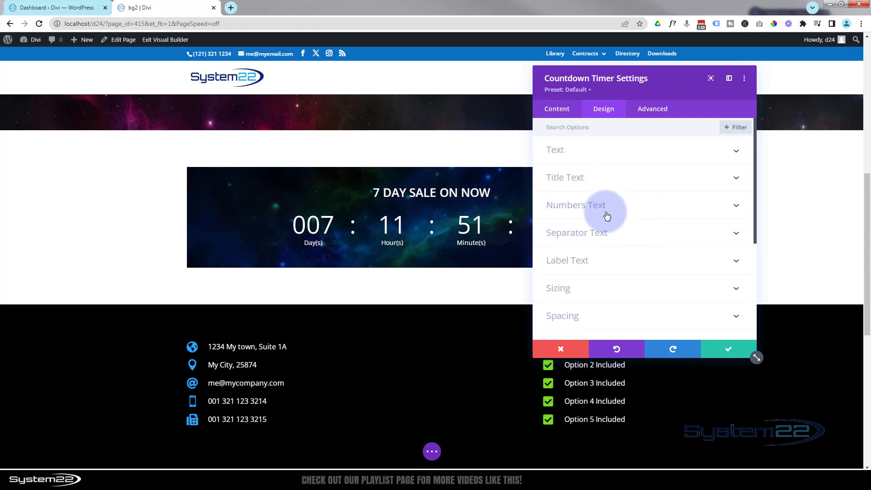
pyautogui.click(597, 152)
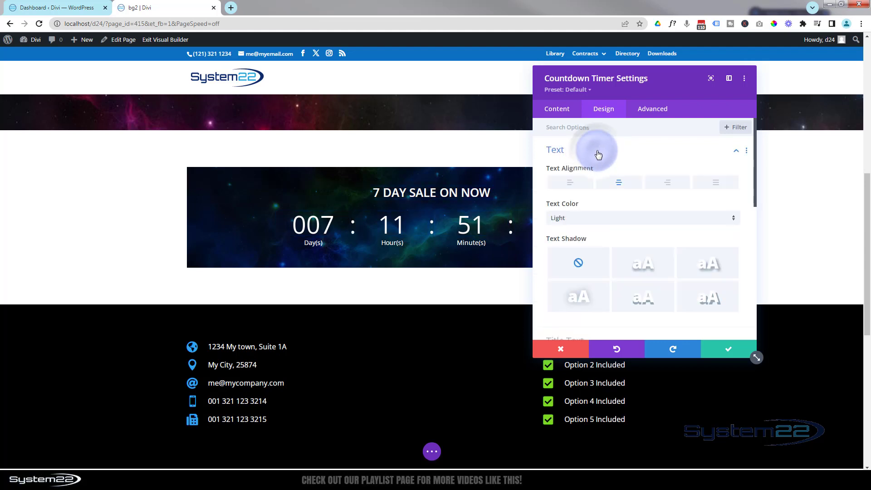
pyautogui.click(574, 183)
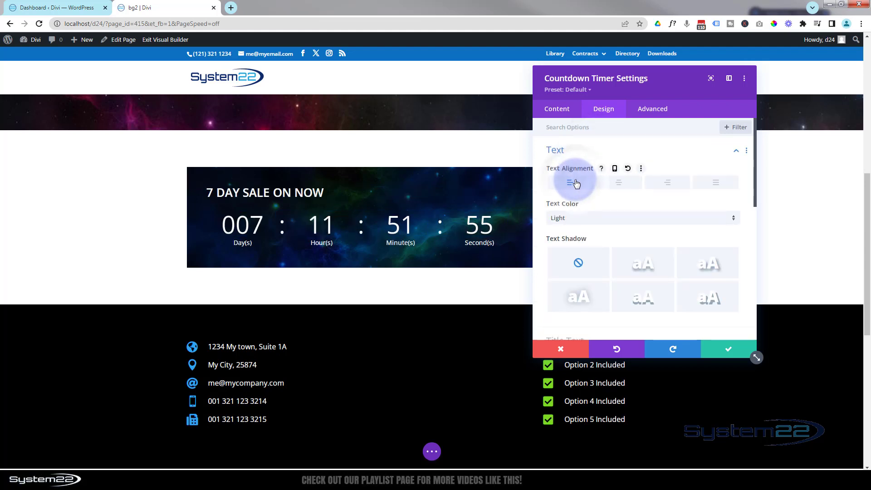
pyautogui.click(614, 184)
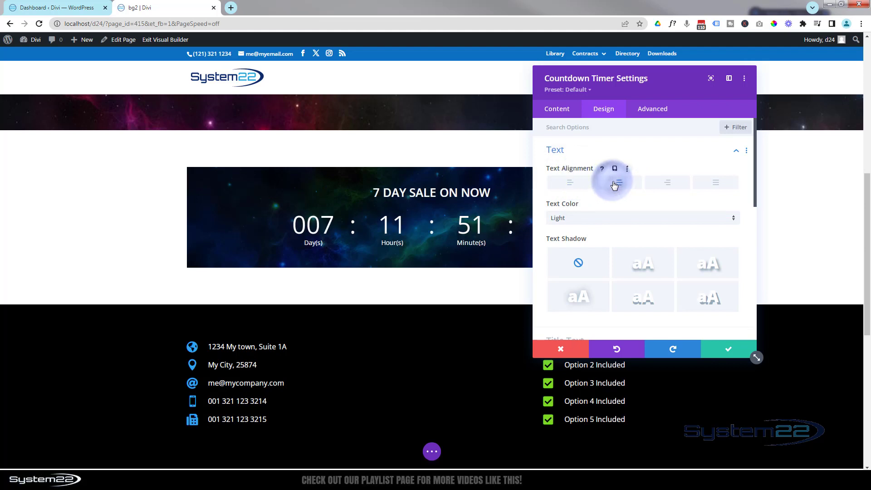
pyautogui.click(667, 183)
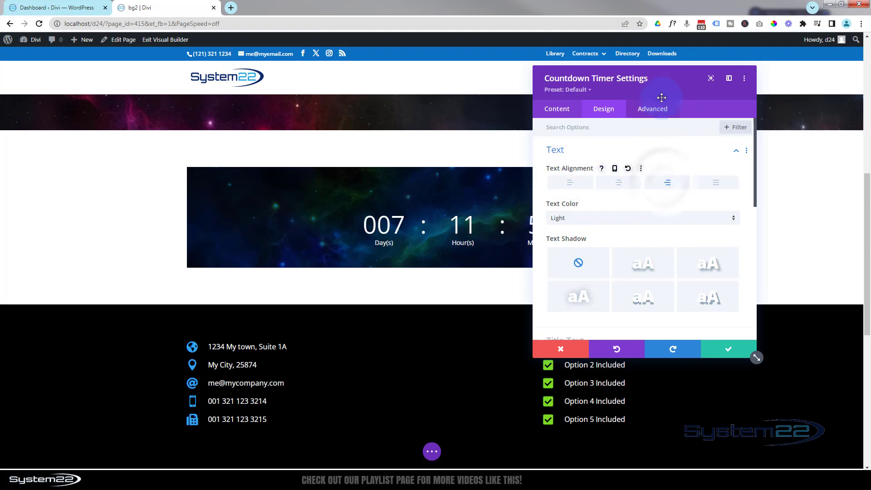
pyautogui.moveTo(663, 91); pyautogui.dragTo(713, 84)
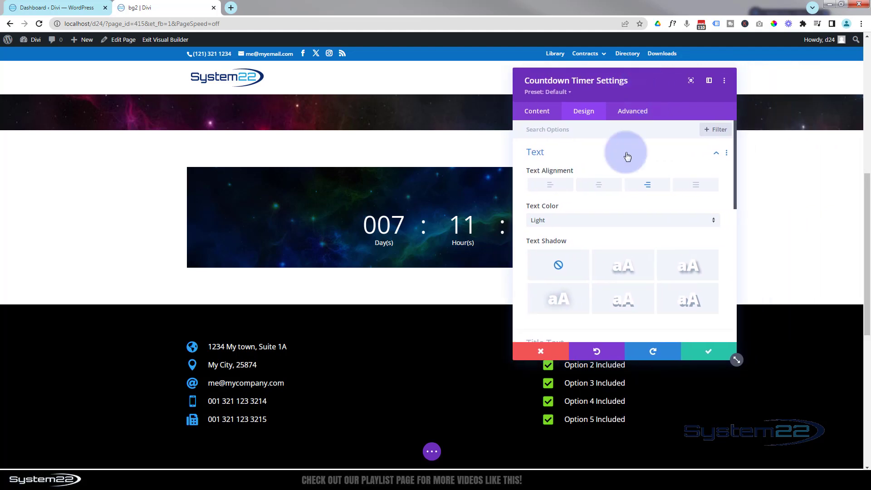
pyautogui.click(596, 188)
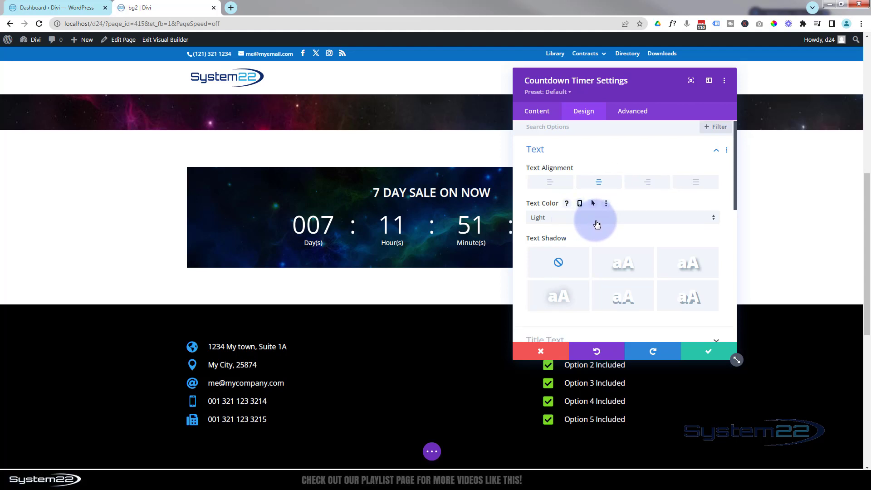
# Try a text shadow with 0.1em vertical length on the countdown, in white and purple (#8300e9), with a blur strength of 0.45em
pyautogui.scroll(-1, 597, 224)
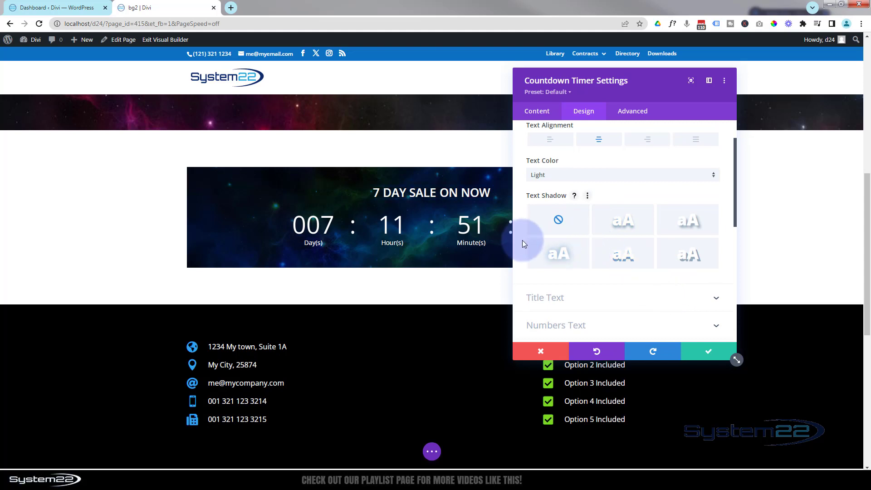
pyautogui.click(629, 225)
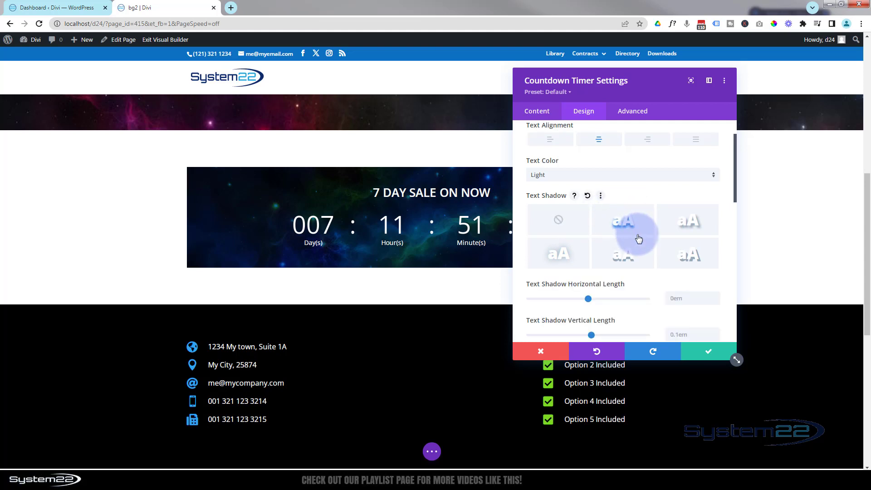
pyautogui.scroll(-3, 637, 235)
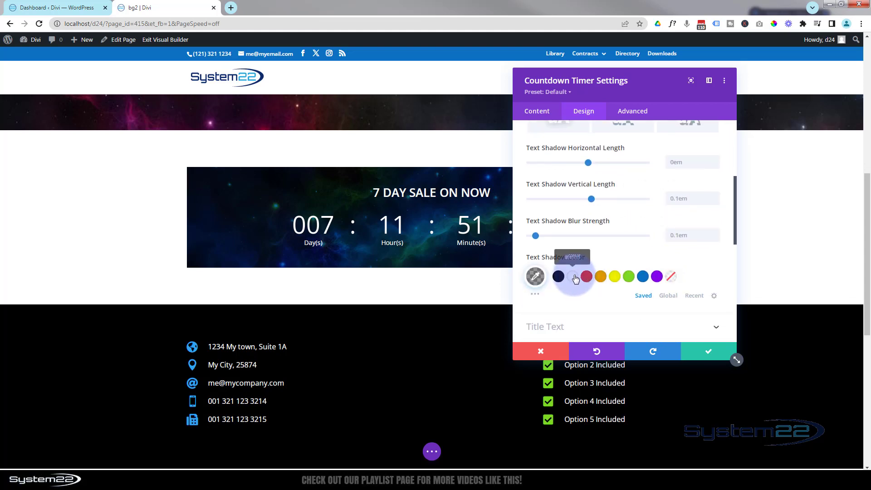
pyautogui.click(575, 277)
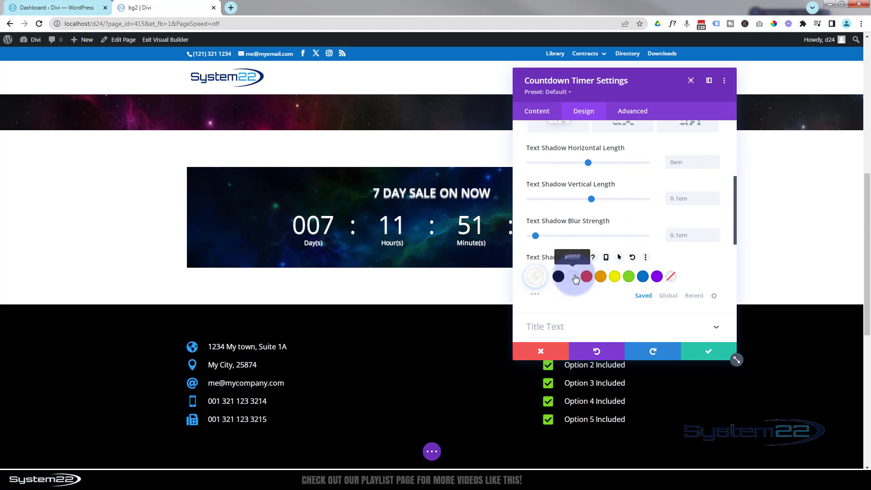
pyautogui.click(657, 278)
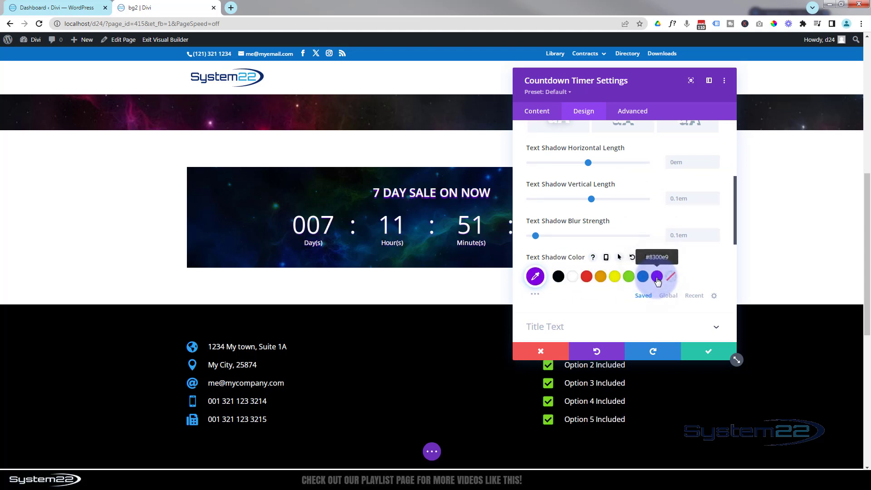
pyautogui.click(536, 235)
pyautogui.moveTo(543, 236); pyautogui.dragTo(557, 236)
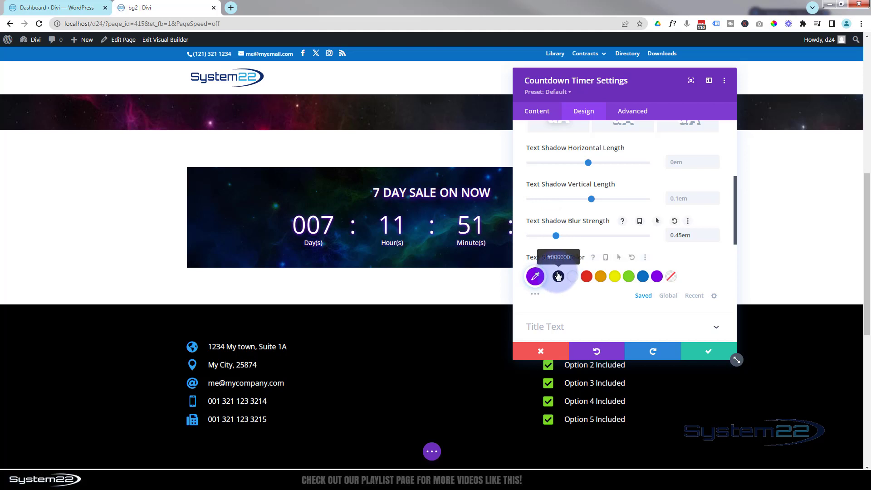
# Try the red color #f40030 for the countdown's text shadow, and remove the shadow
pyautogui.click(538, 277)
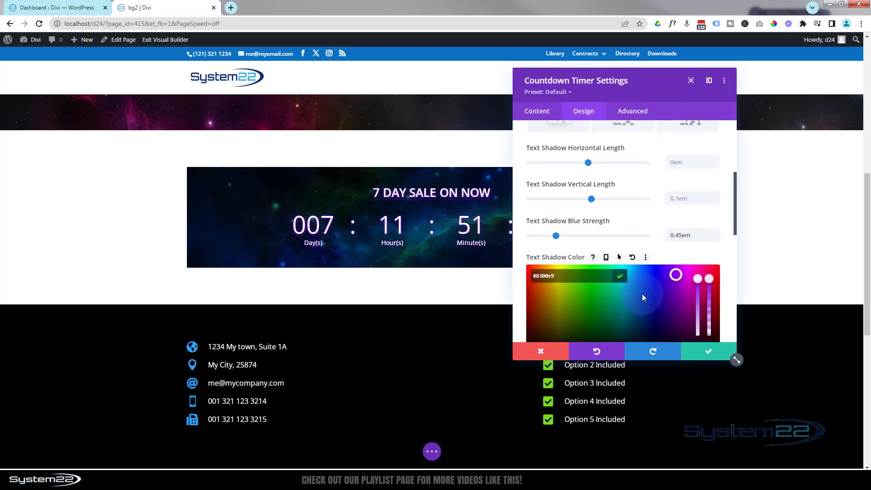
pyautogui.scroll(-2, 642, 293)
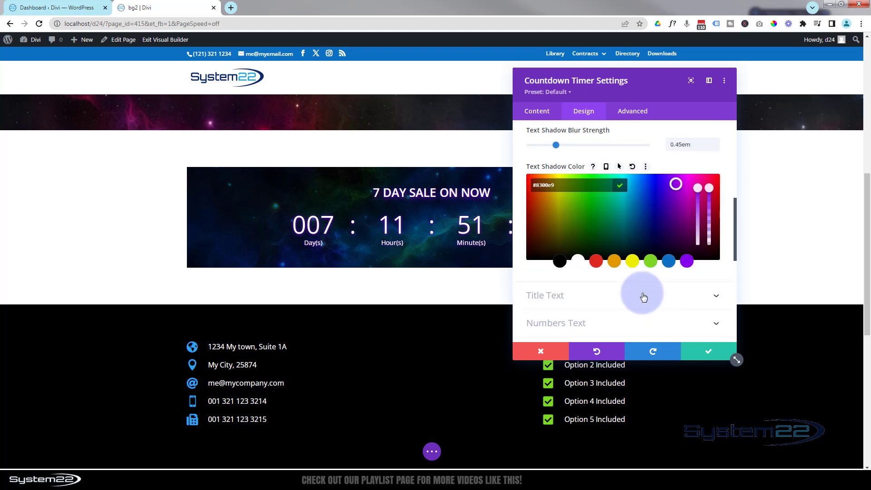
pyautogui.click(675, 174)
pyautogui.moveTo(649, 179); pyautogui.dragTo(716, 180)
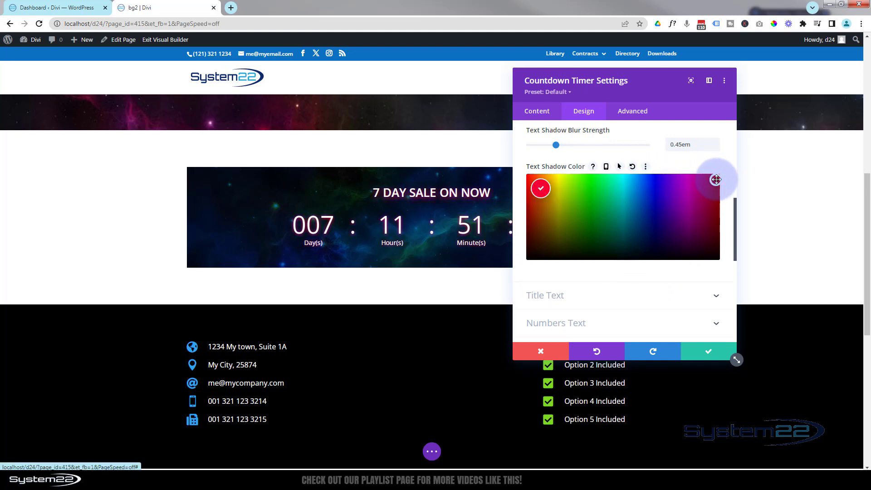
pyautogui.scroll(6, 647, 239)
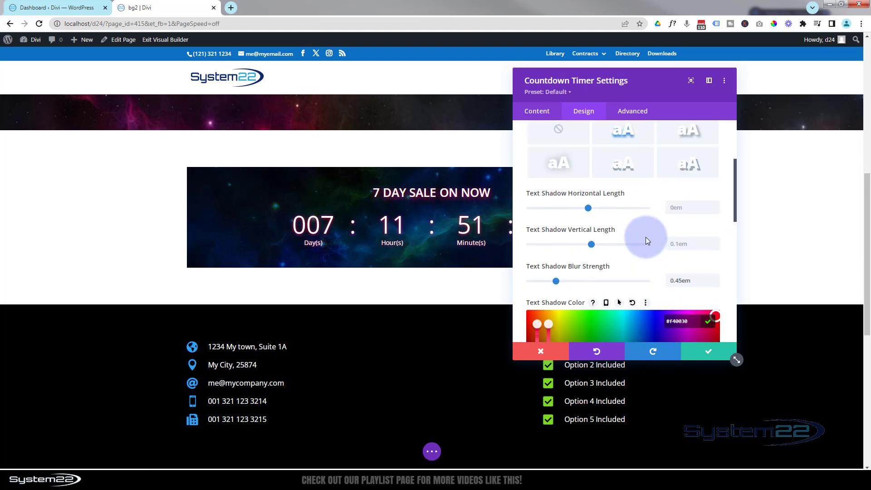
pyautogui.click(554, 263)
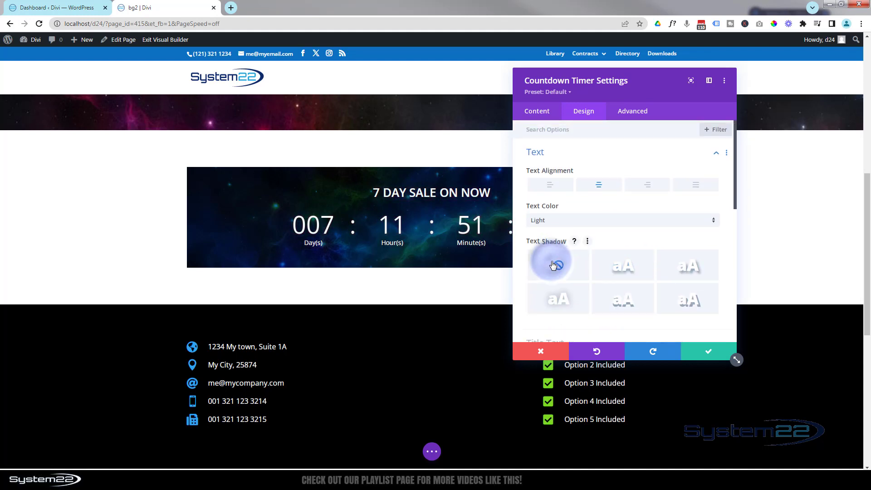
# Set the countdown module's width to 71%, with the settings window moved clear of the countdown
pyautogui.scroll(-2, 522, 240)
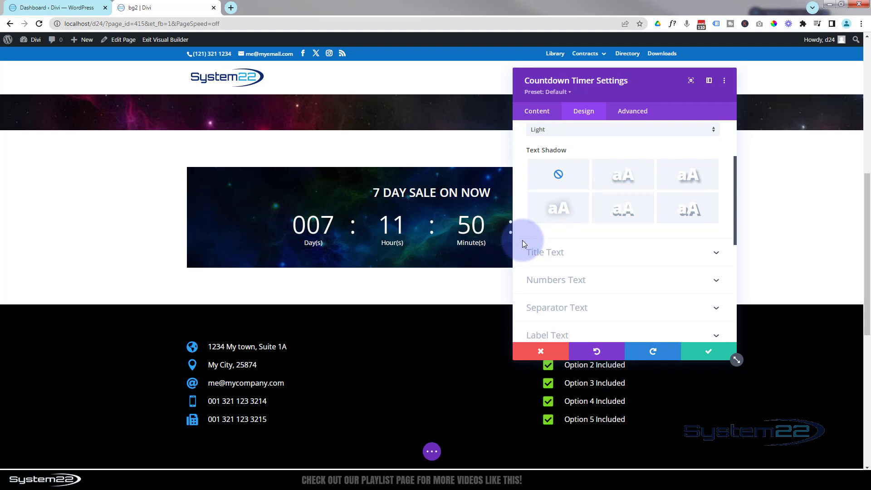
pyautogui.scroll(-1, 523, 242)
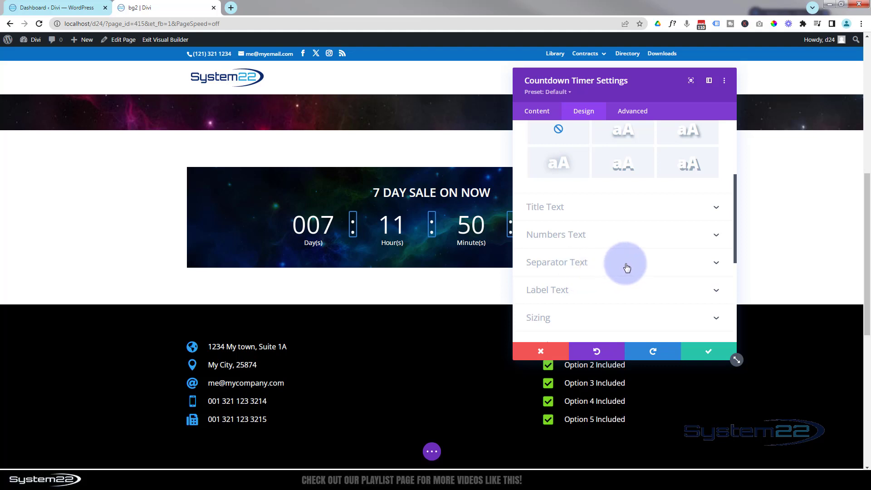
pyautogui.scroll(-1, 627, 268)
pyautogui.scroll(-1, 628, 267)
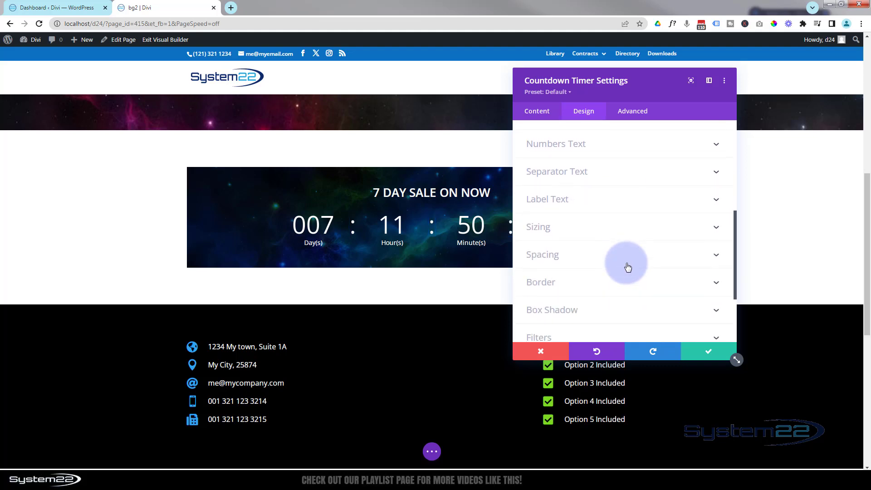
pyautogui.click(603, 233)
pyautogui.moveTo(658, 78); pyautogui.dragTo(816, 89)
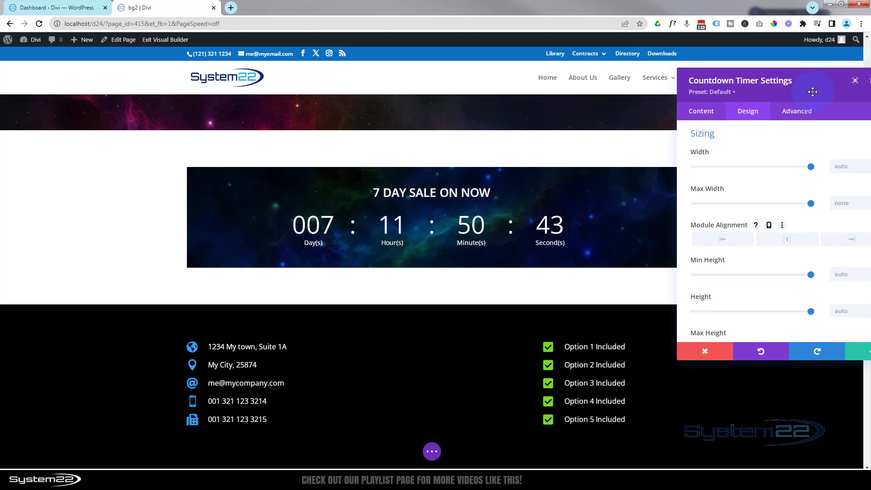
pyautogui.click(719, 146)
pyautogui.click(813, 173)
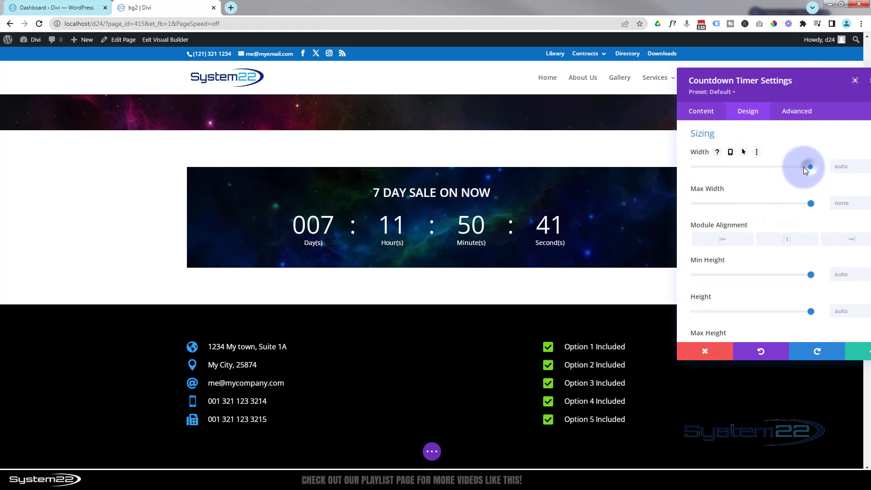
pyautogui.moveTo(804, 167); pyautogui.dragTo(777, 168)
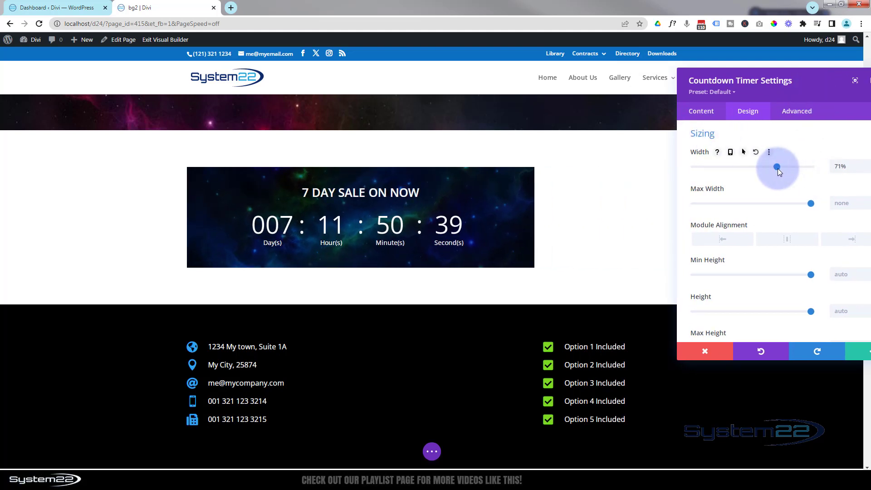
# Try centered alignment for the countdown module, set it to left, and clear its width back to auto
pyautogui.click(789, 239)
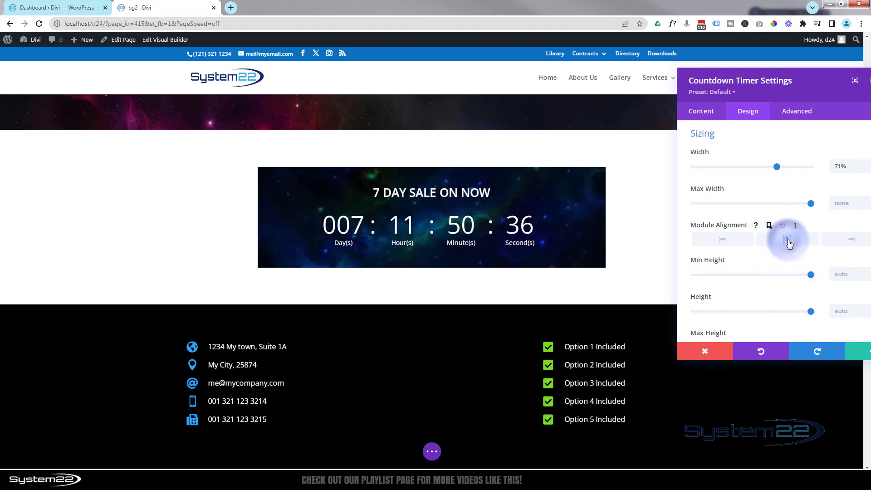
pyautogui.click(725, 239)
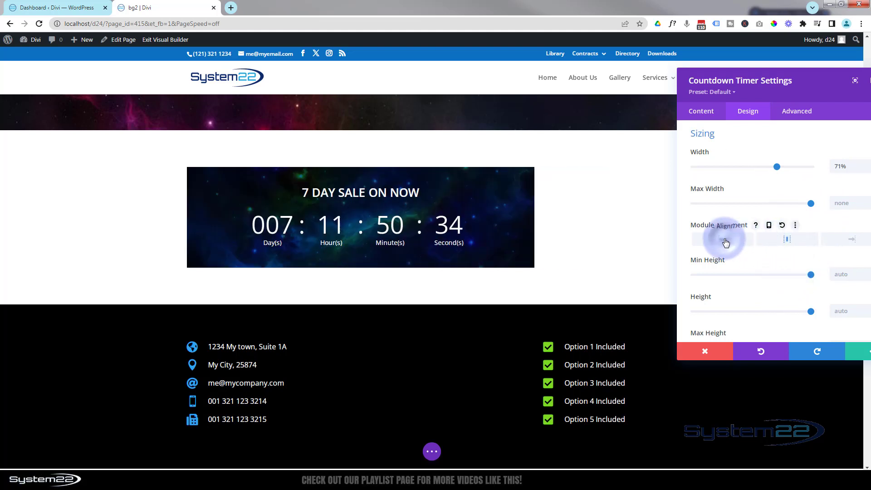
pyautogui.tripleClick(842, 166)
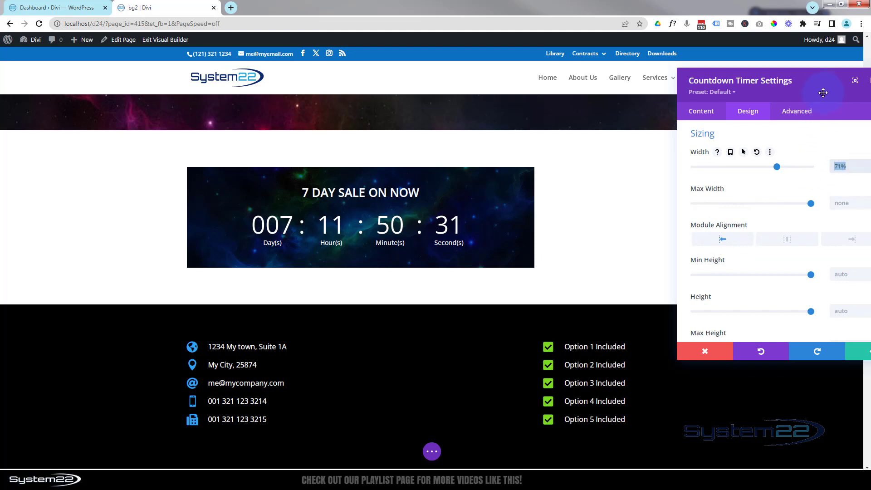
pyautogui.moveTo(823, 93); pyautogui.dragTo(570, 105)
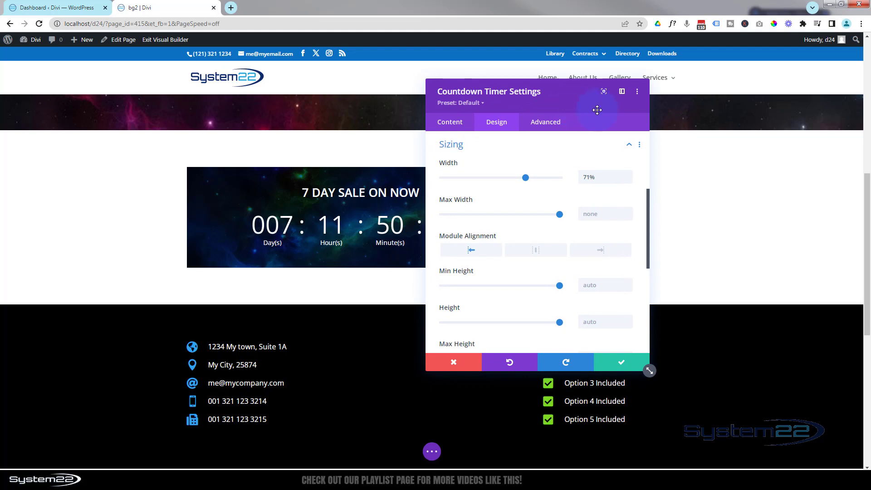
pyautogui.tripleClick(583, 177)
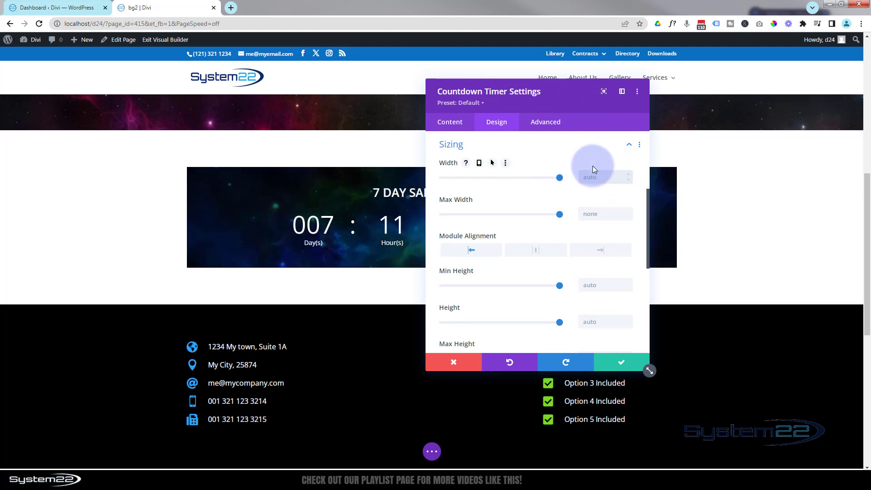
pyautogui.moveTo(574, 101); pyautogui.dragTo(737, 109)
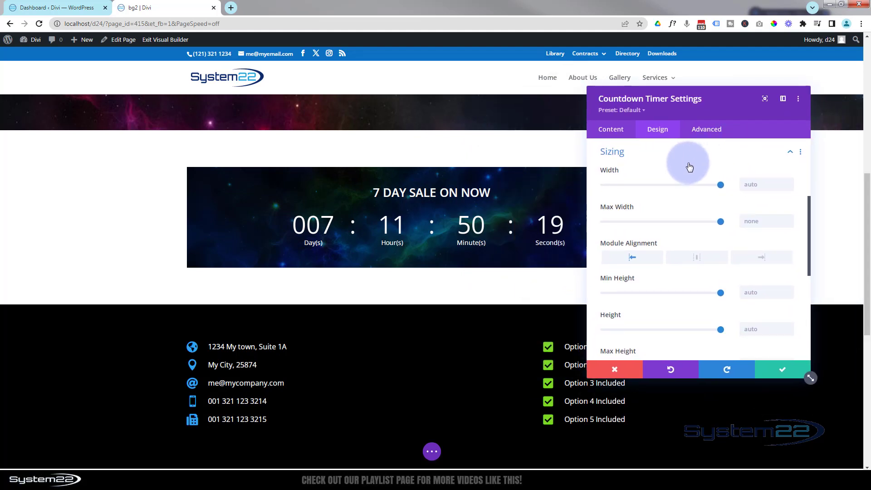
pyautogui.click(662, 151)
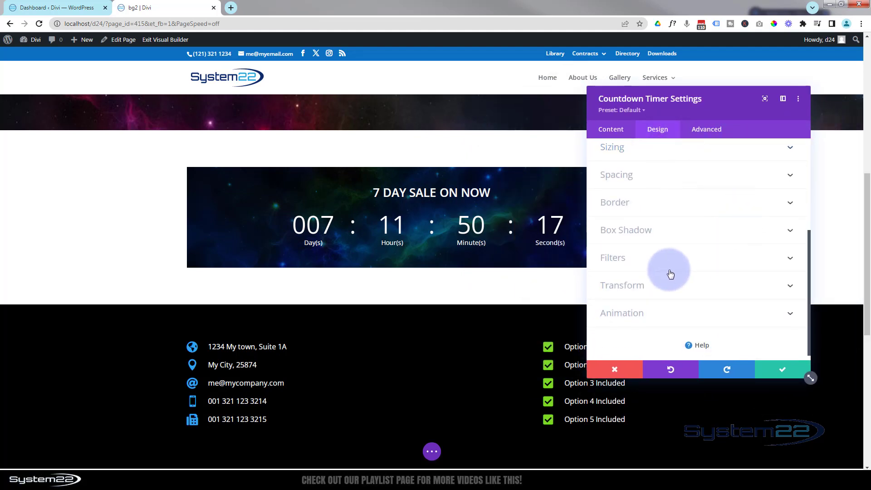
# Try 100px of linked top and bottom padding on the countdown module, and clear the padding
pyautogui.click(668, 177)
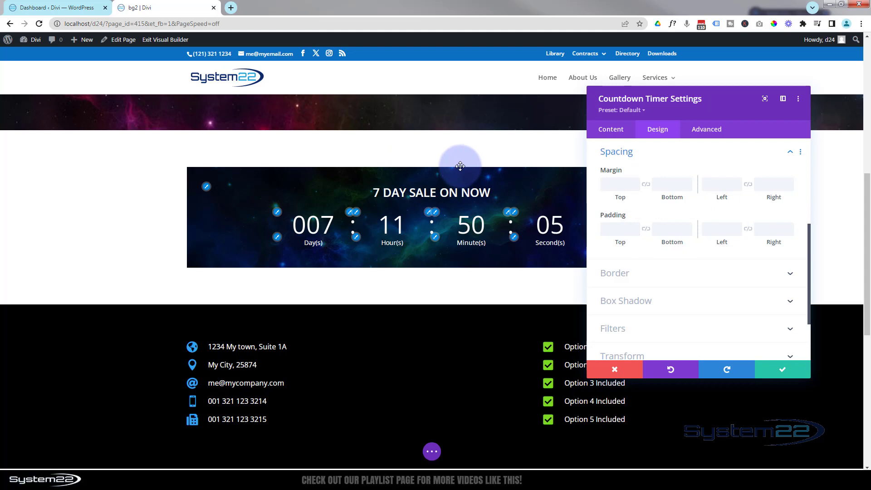
pyautogui.click(622, 229)
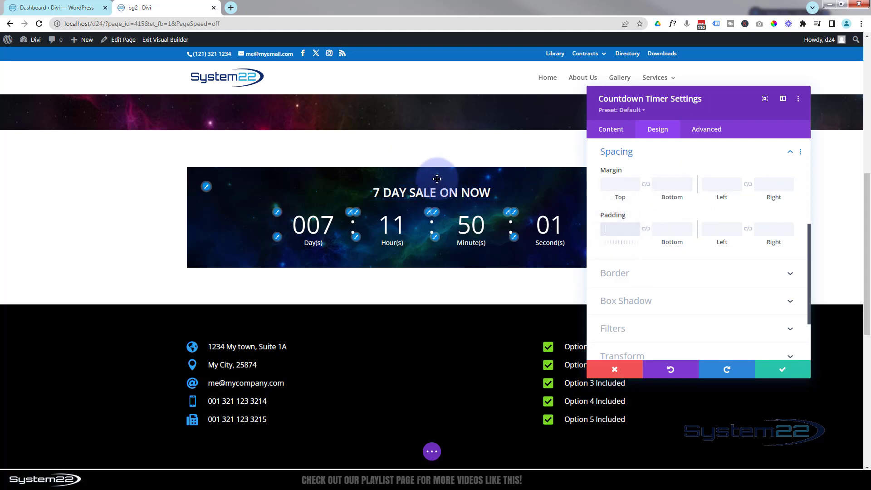
pyautogui.click(722, 162)
pyautogui.click(633, 229)
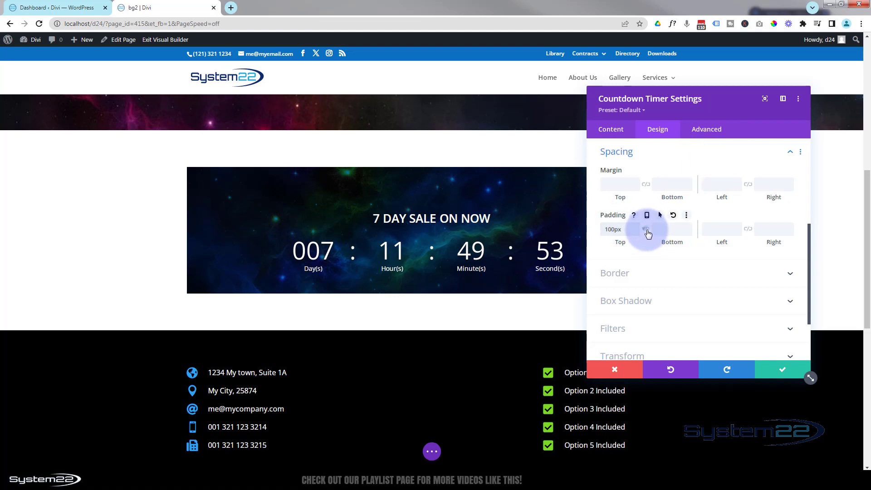
pyautogui.click(646, 229)
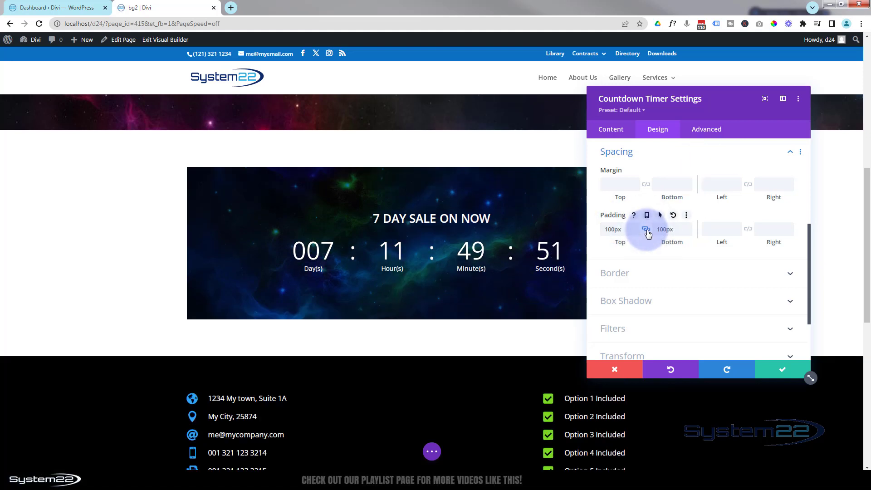
pyautogui.moveTo(620, 229); pyautogui.dragTo(585, 230)
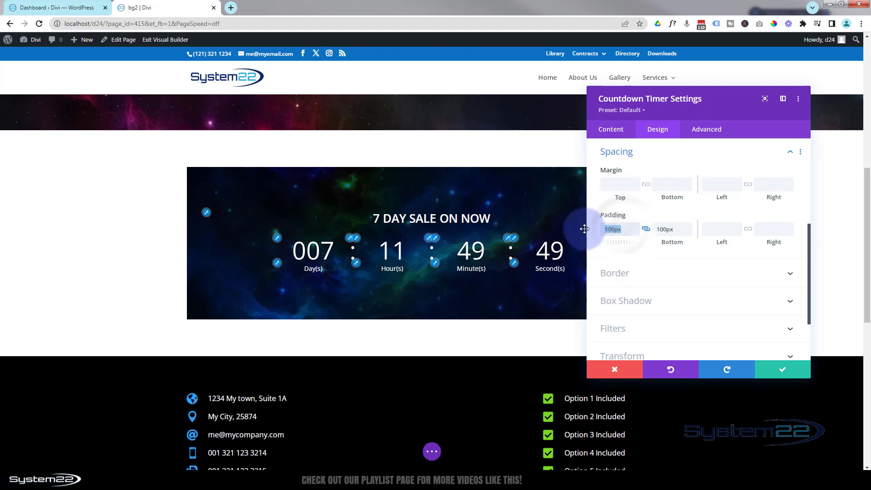
pyautogui.press('BackSpace')
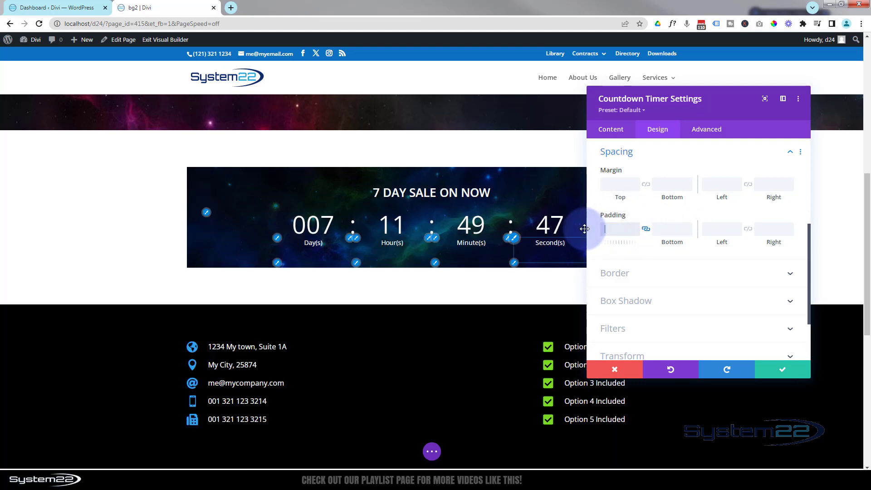
# Set the countdown's border color to red #e02b20, try a 5px width on all sides, and clear the width
pyautogui.click(681, 278)
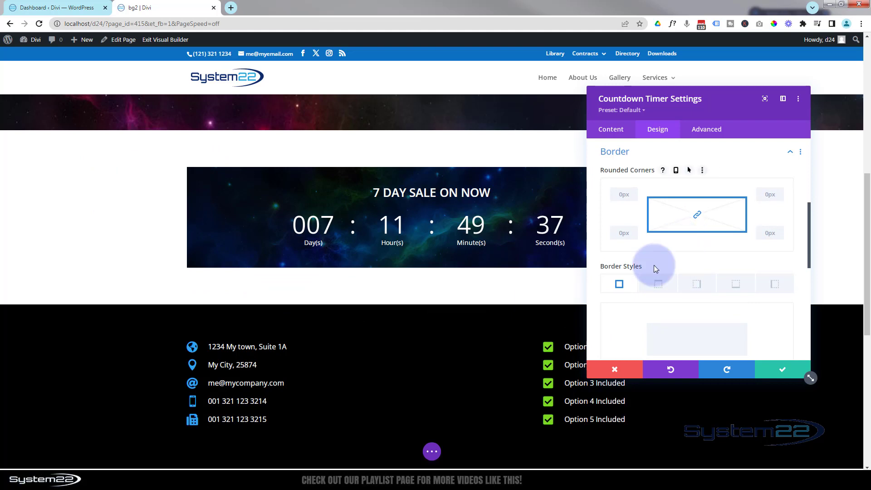
pyautogui.scroll(-5, 646, 303)
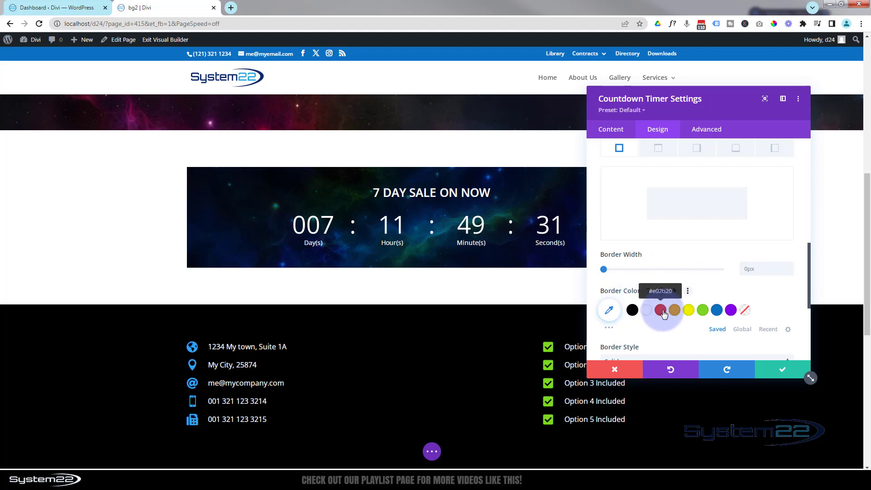
pyautogui.click(661, 311)
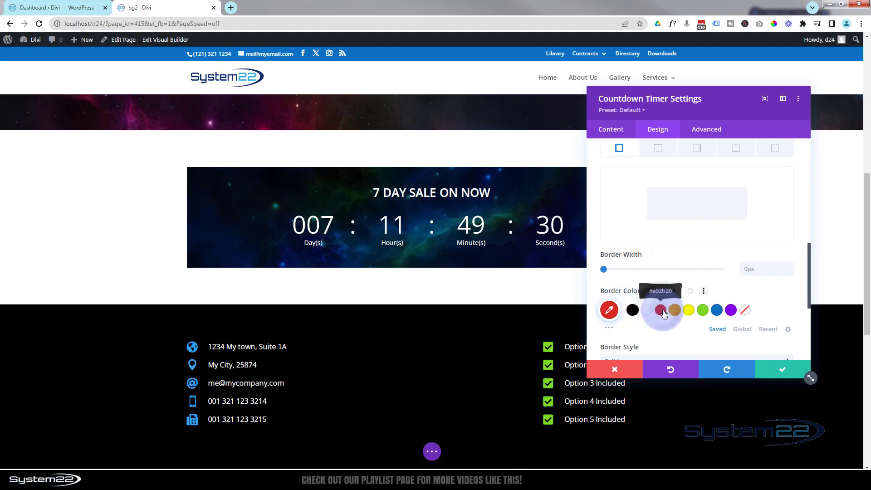
pyautogui.click(791, 267)
pyautogui.click(790, 268)
pyautogui.click(790, 268)
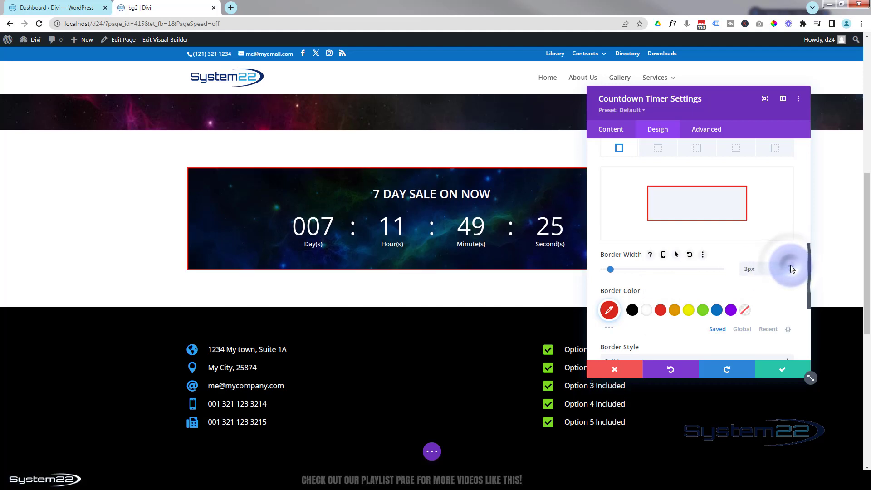
pyautogui.click(790, 267)
pyautogui.click(791, 268)
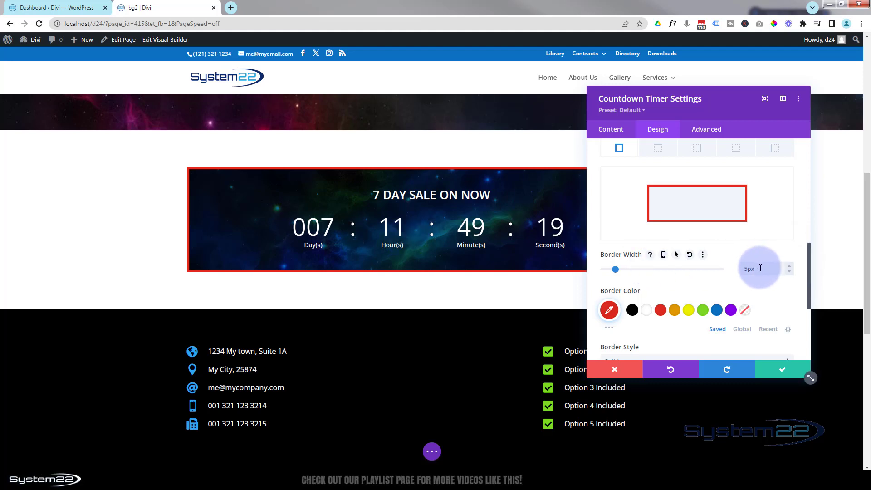
pyautogui.moveTo(761, 267); pyautogui.dragTo(735, 270)
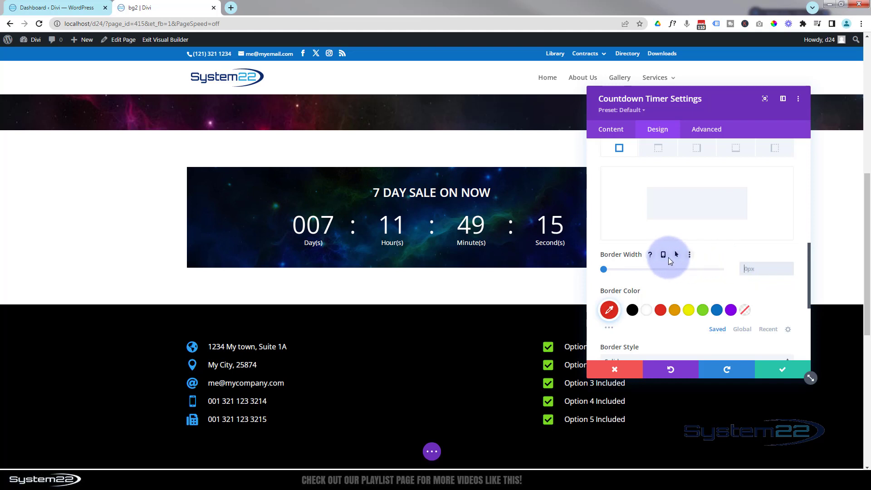
# Try rounding all four corners of the countdown module by 20px and by 50px
pyautogui.scroll(2, 647, 238)
pyautogui.scroll(1, 647, 239)
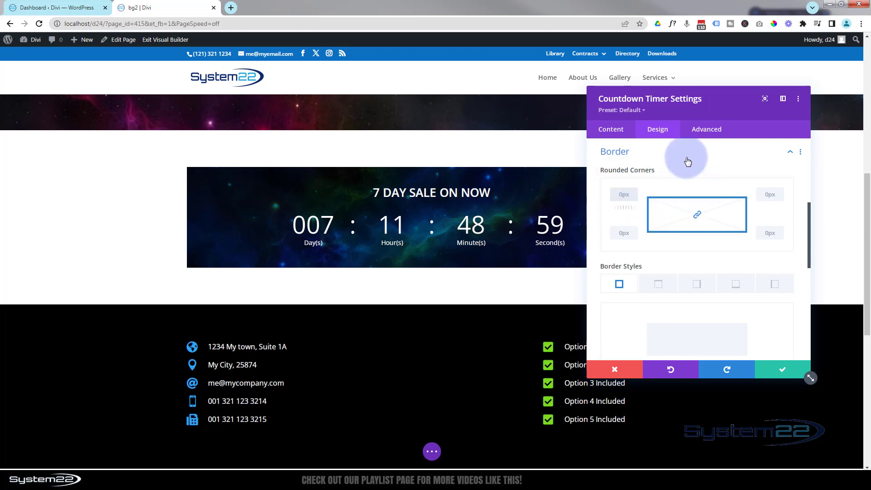
pyautogui.write('px')
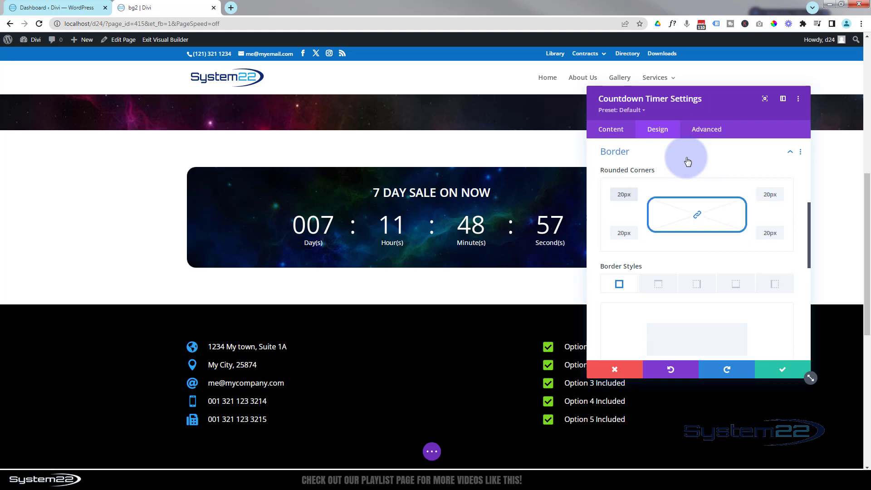
pyautogui.doubleClick(621, 195)
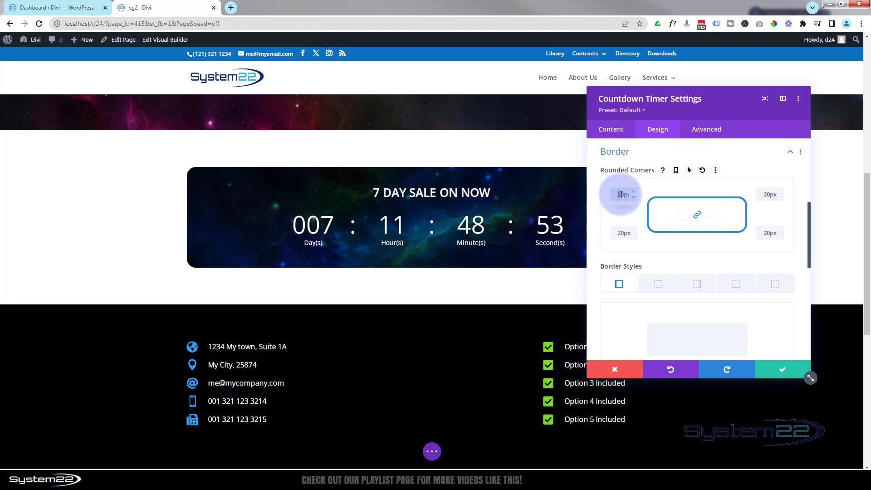
pyautogui.write('50px')
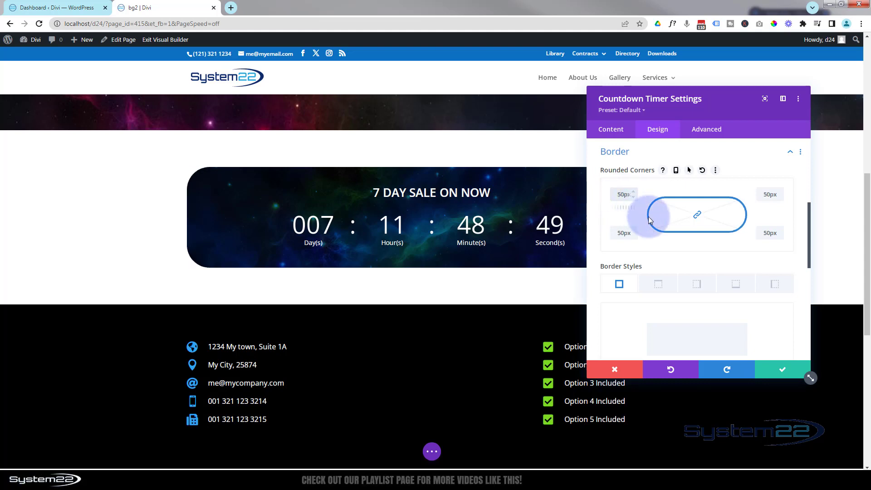
# Try unlinked corner radii on the countdown, with 150px at the top-left corner and 90px at the bottom-right corner
pyautogui.doubleClick(627, 192)
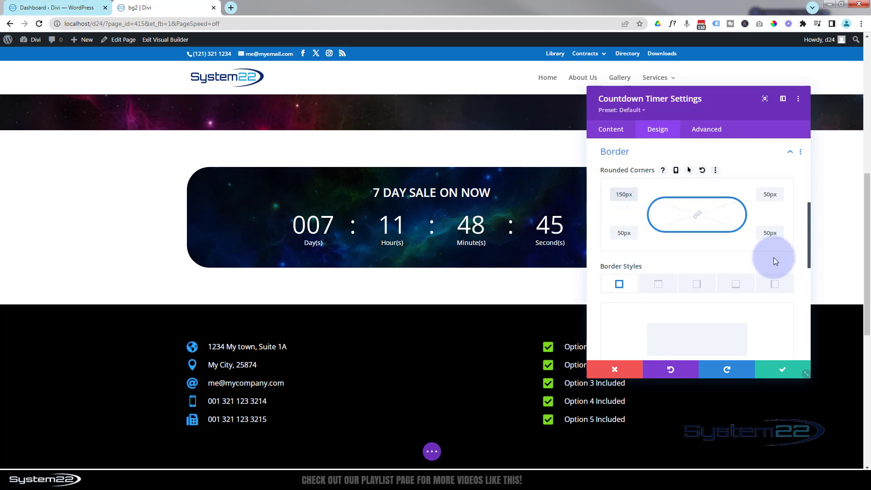
pyautogui.click(767, 233)
pyautogui.doubleClick(767, 232)
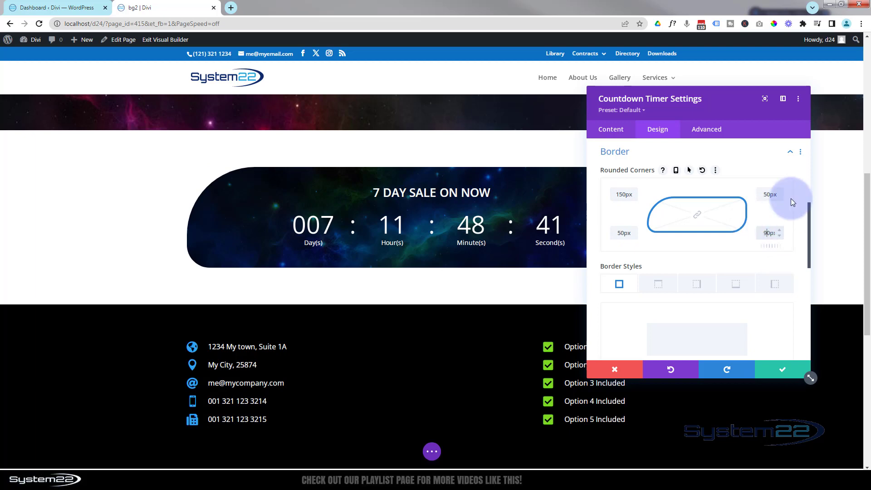
# Link the countdown's four corner radii again and reset them all to 0px
pyautogui.moveTo(745, 104); pyautogui.dragTo(686, 103)
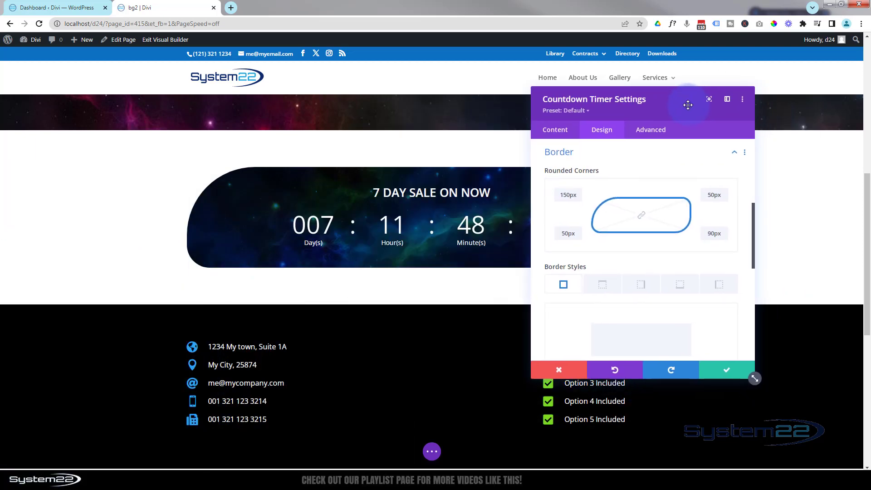
pyautogui.moveTo(560, 194); pyautogui.dragTo(581, 196)
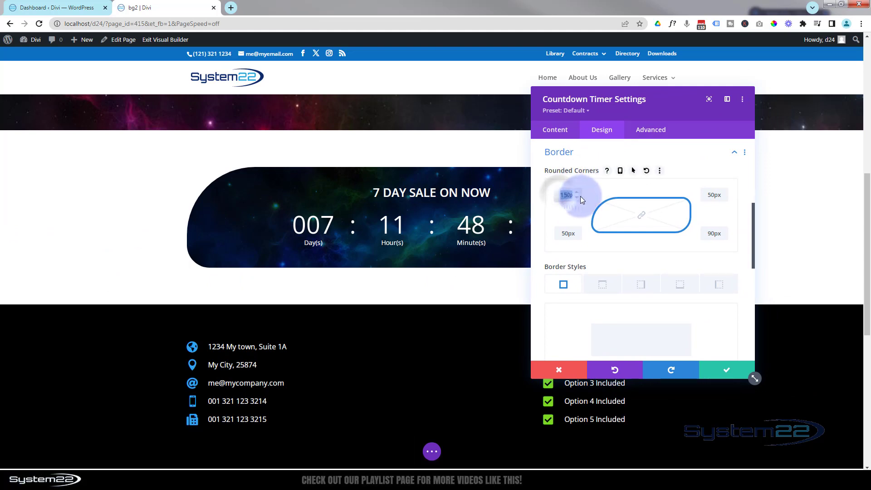
pyautogui.write('0')
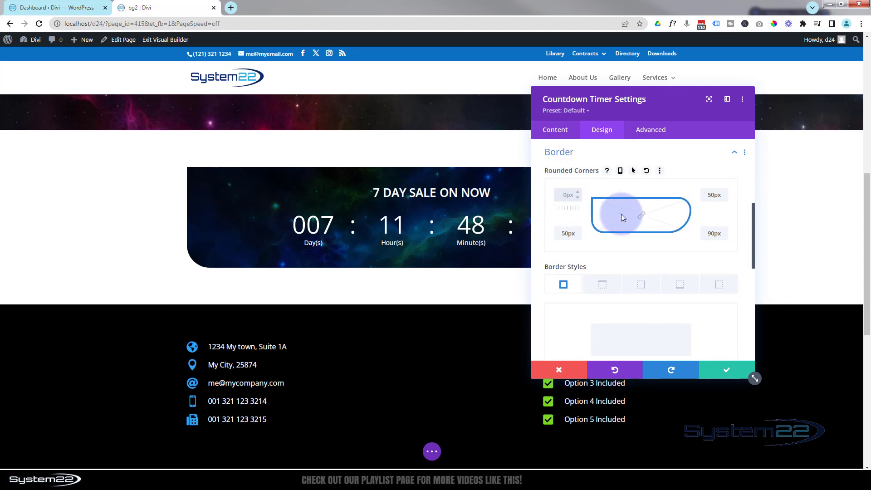
pyautogui.click(643, 219)
pyautogui.click(563, 195)
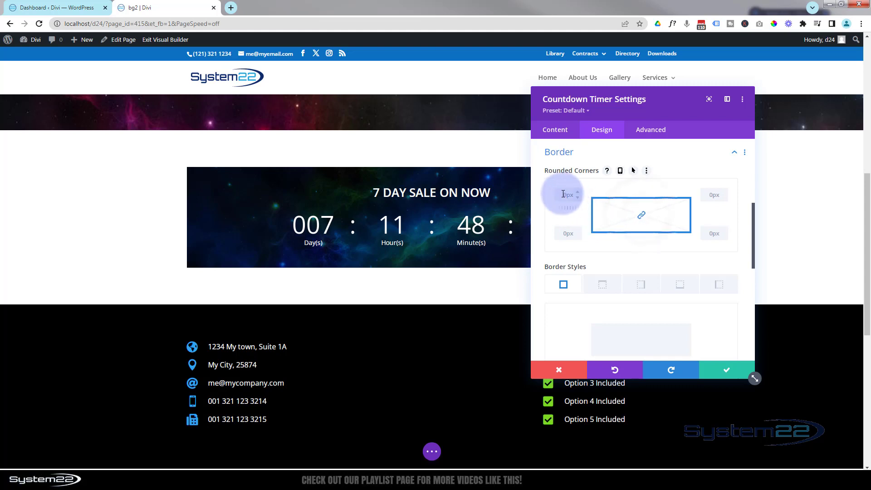
pyautogui.click(594, 232)
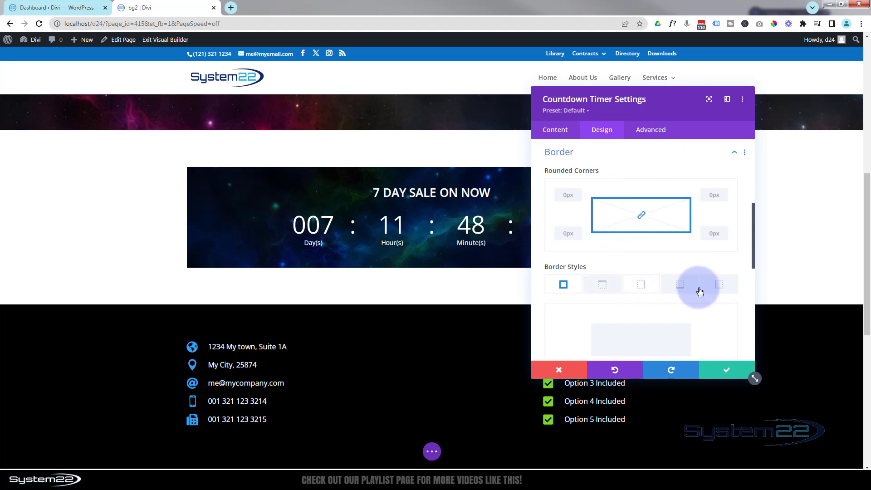
# Try a 4px top-only border on the countdown module and clear the width again
pyautogui.click(608, 287)
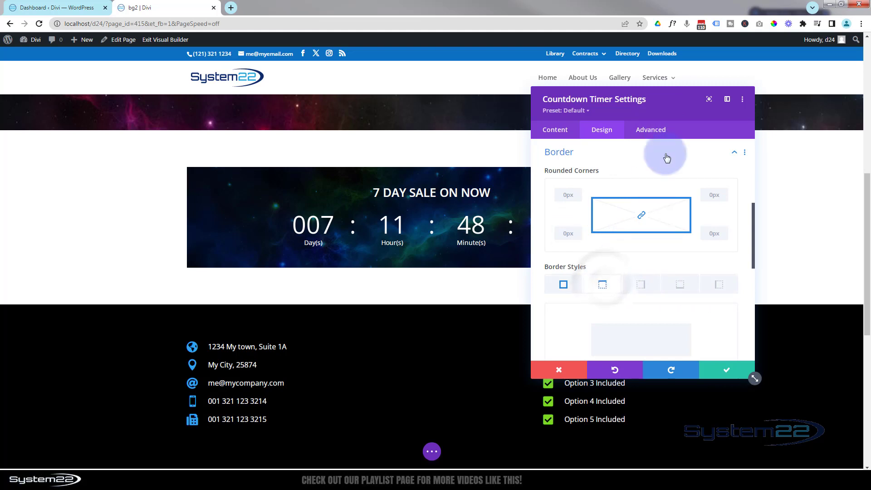
pyautogui.moveTo(676, 111); pyautogui.dragTo(775, 112)
pyautogui.click(683, 286)
pyautogui.scroll(-4, 684, 285)
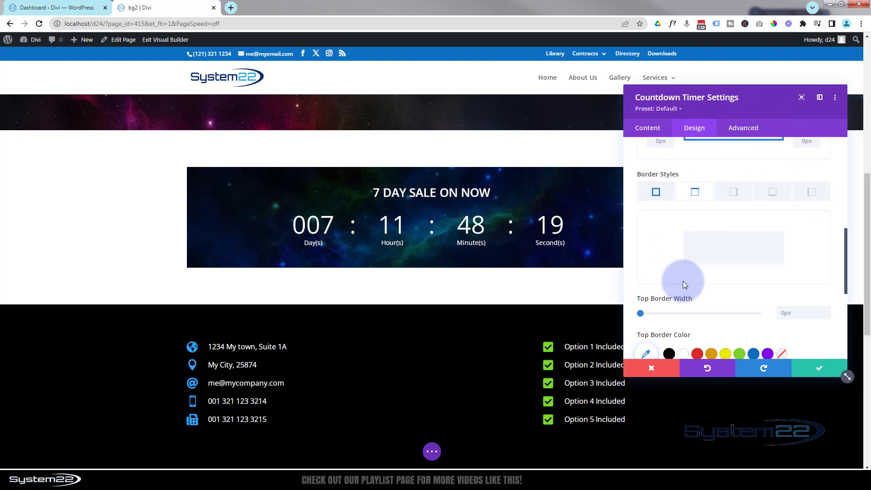
pyautogui.click(826, 219)
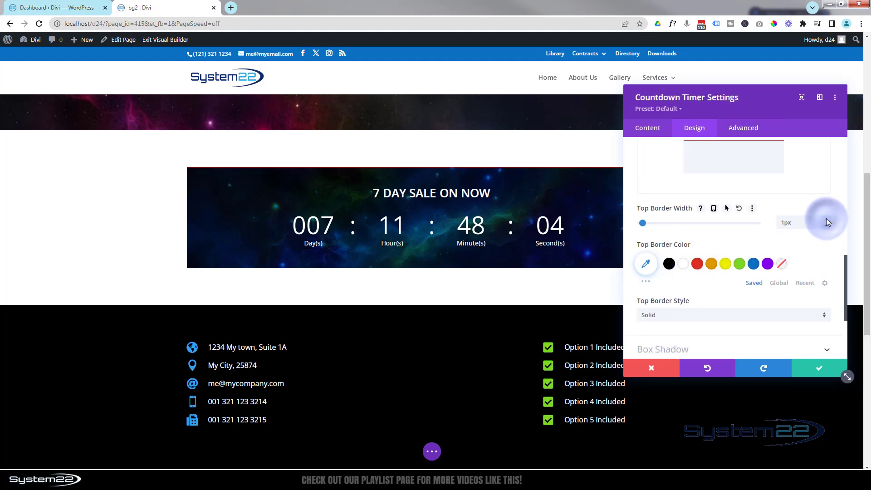
pyautogui.click(826, 219)
pyautogui.click(826, 218)
pyautogui.click(826, 218)
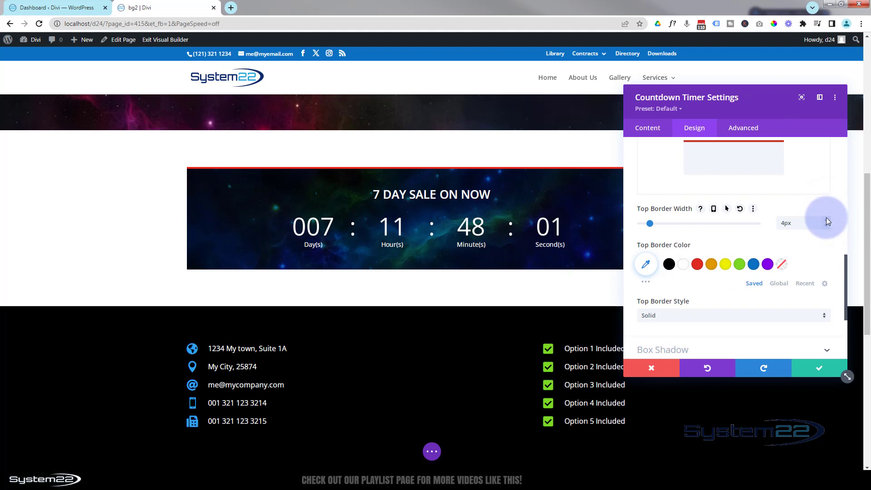
pyautogui.moveTo(809, 221); pyautogui.dragTo(757, 224)
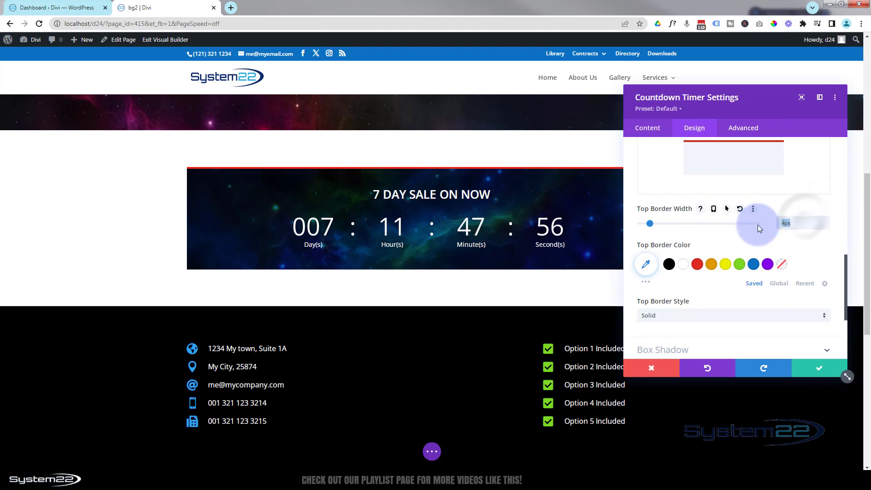
pyautogui.press('BackSpace')
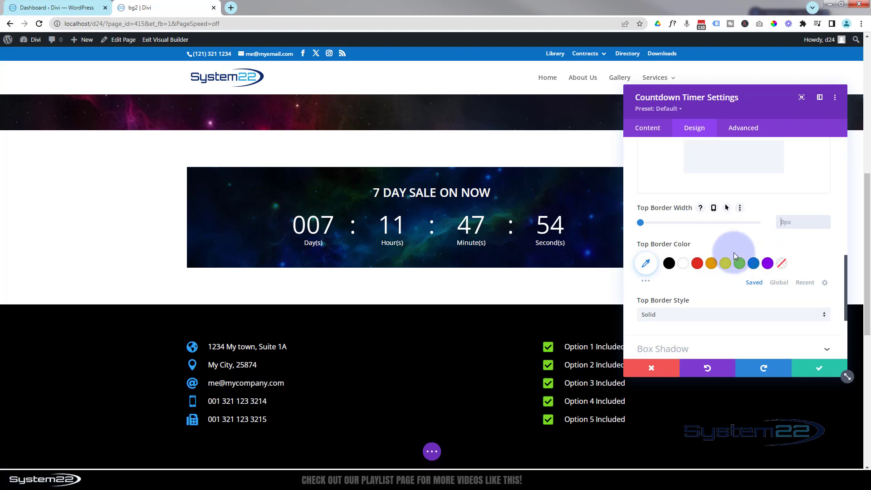
# Try the soft below-the-box shadow preset on the countdown module with a horizontal position of -7px
pyautogui.scroll(-3, 730, 252)
pyautogui.click(719, 224)
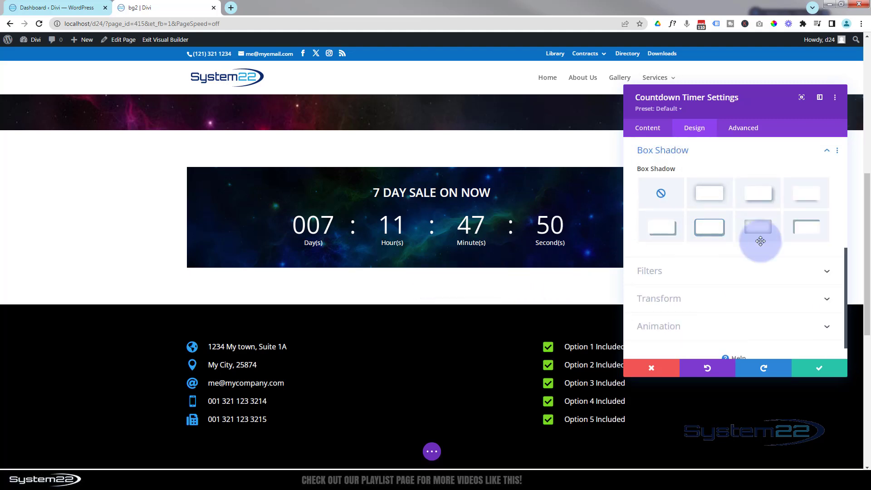
pyautogui.click(811, 198)
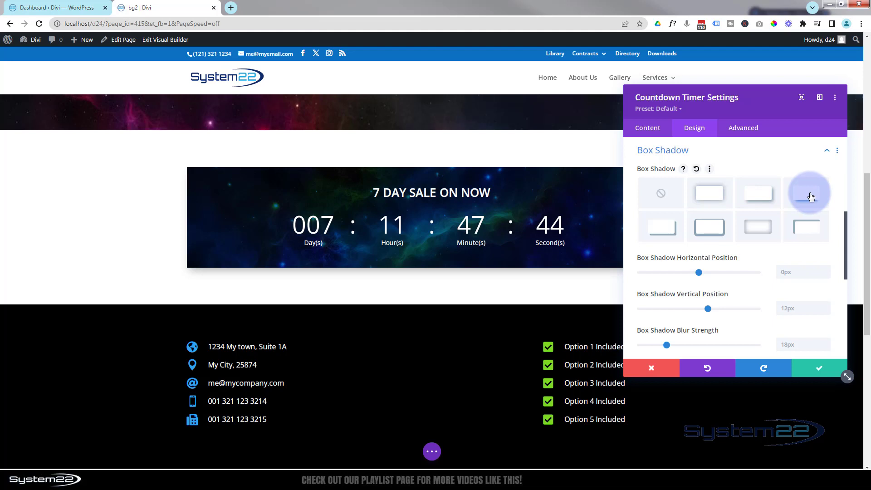
pyautogui.scroll(-1, 747, 280)
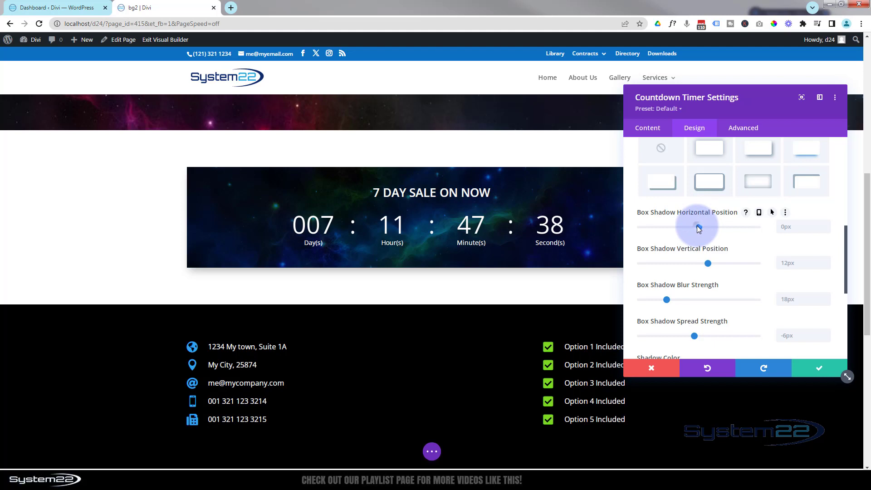
pyautogui.moveTo(698, 227)
pyautogui.mouseDown()
pyautogui.moveTo(687, 230)
pyautogui.moveTo(697, 225)
pyautogui.mouseUp()
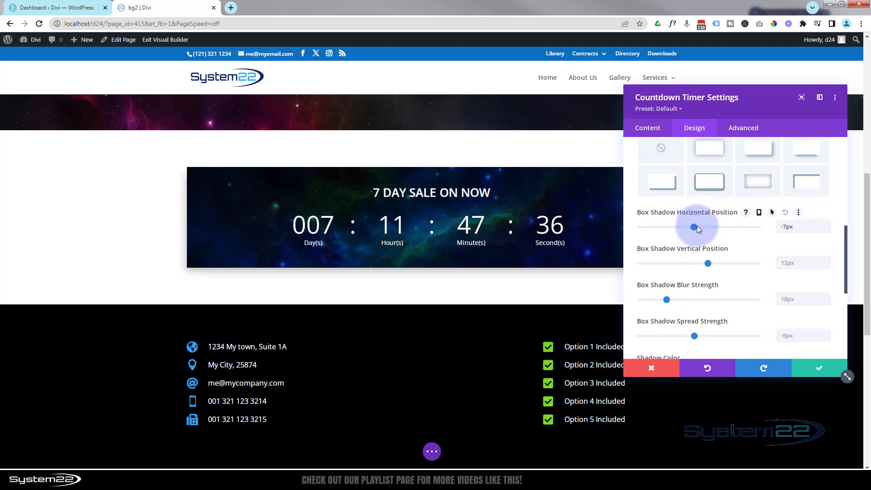
# Try adjusting the box shadow's vertical position, blur and spread strength, and set the countdown back to no shadow
pyautogui.click(708, 263)
pyautogui.moveTo(708, 264)
pyautogui.mouseDown()
pyautogui.moveTo(693, 262)
pyautogui.moveTo(718, 262)
pyautogui.moveTo(709, 263)
pyautogui.mouseUp()
pyautogui.moveTo(667, 300)
pyautogui.mouseDown()
pyautogui.moveTo(702, 300)
pyautogui.moveTo(670, 298)
pyautogui.mouseUp()
pyautogui.moveTo(694, 335)
pyautogui.mouseDown()
pyautogui.moveTo(728, 334)
pyautogui.moveTo(691, 334)
pyautogui.mouseUp()
pyautogui.scroll(2, 676, 254)
pyautogui.click(661, 240)
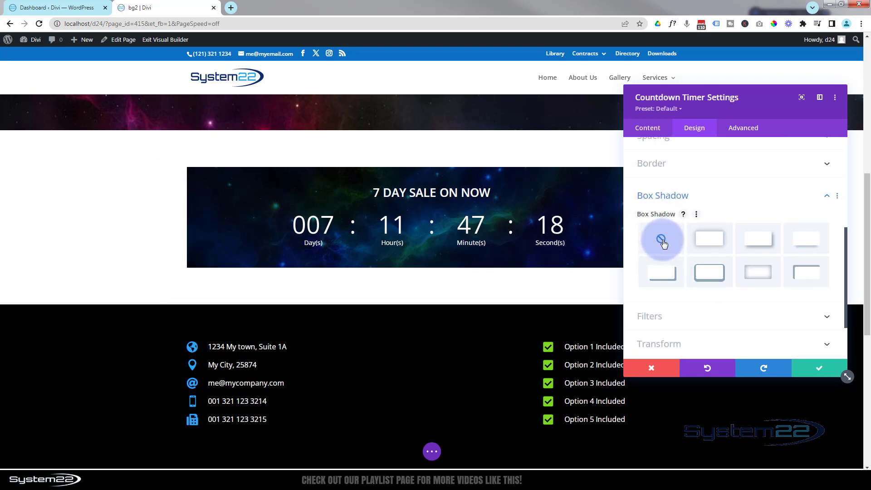
# Save the Countdown Timer module's settings
pyautogui.scroll(-2, 719, 186)
pyautogui.click(713, 178)
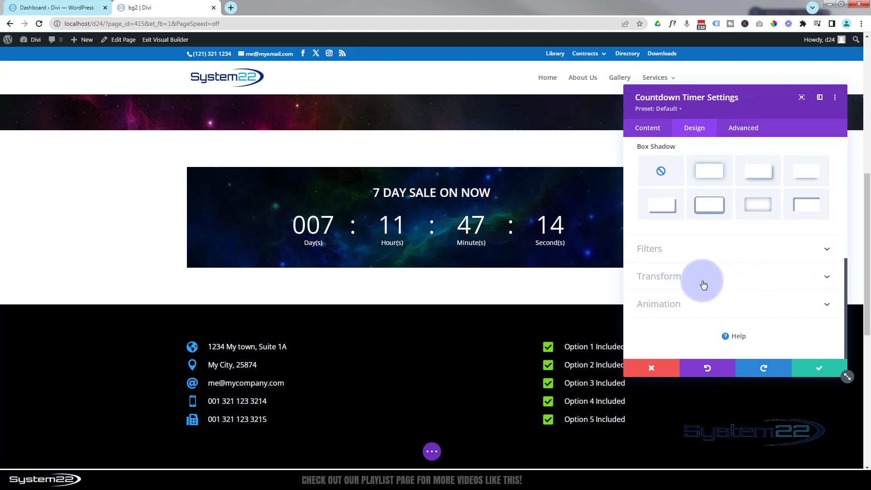
pyautogui.click(814, 368)
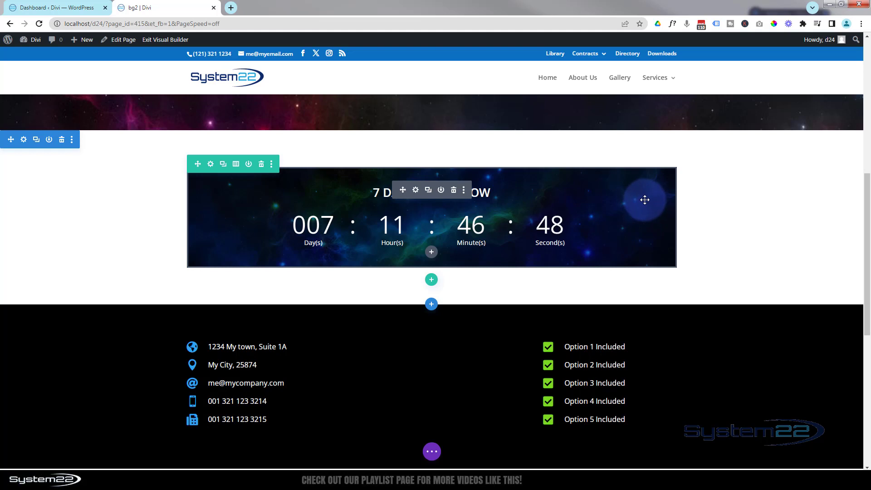
# Remove the background color and background image from the Countdown Timer module and save its settings
pyautogui.click(417, 190)
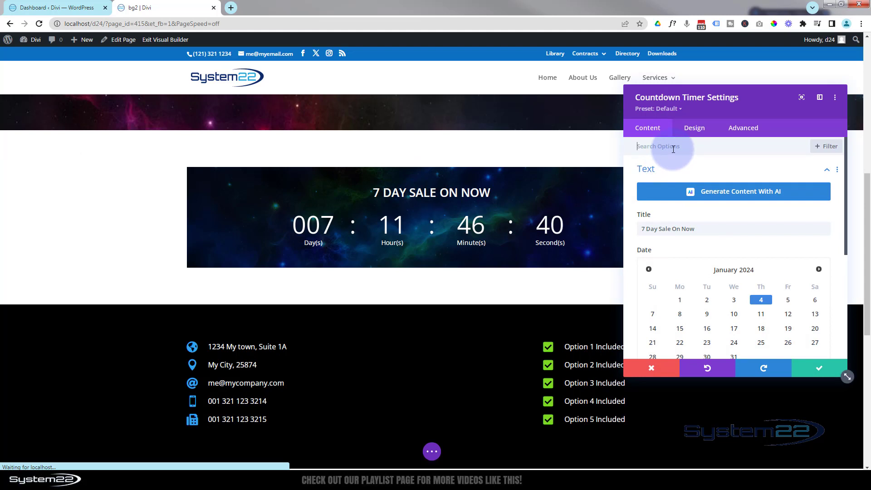
pyautogui.scroll(-2, 683, 172)
pyautogui.scroll(-6, 683, 172)
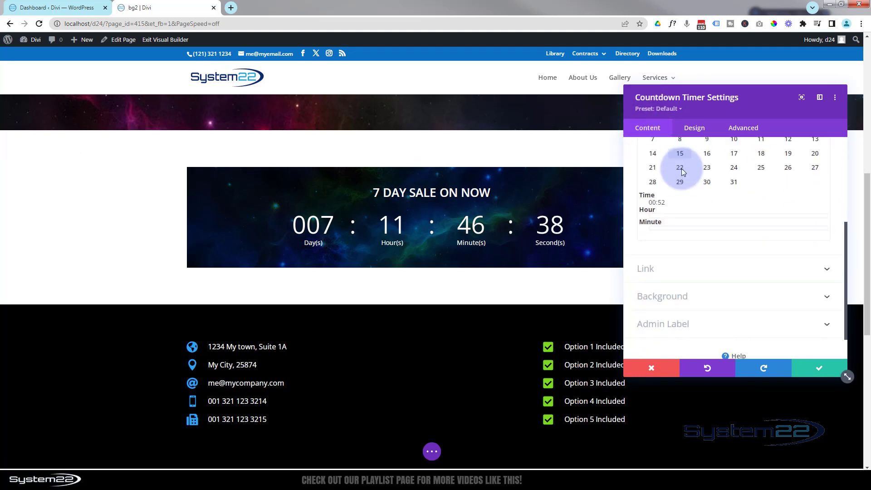
pyautogui.click(684, 280)
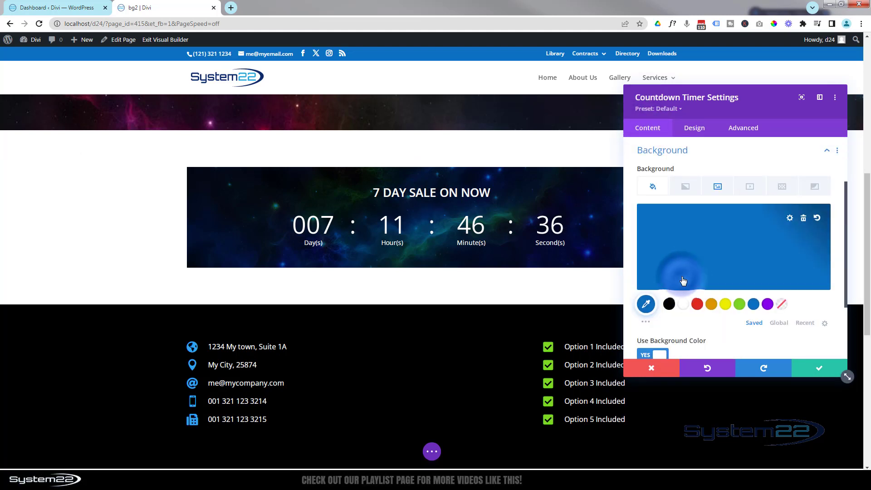
pyautogui.click(804, 218)
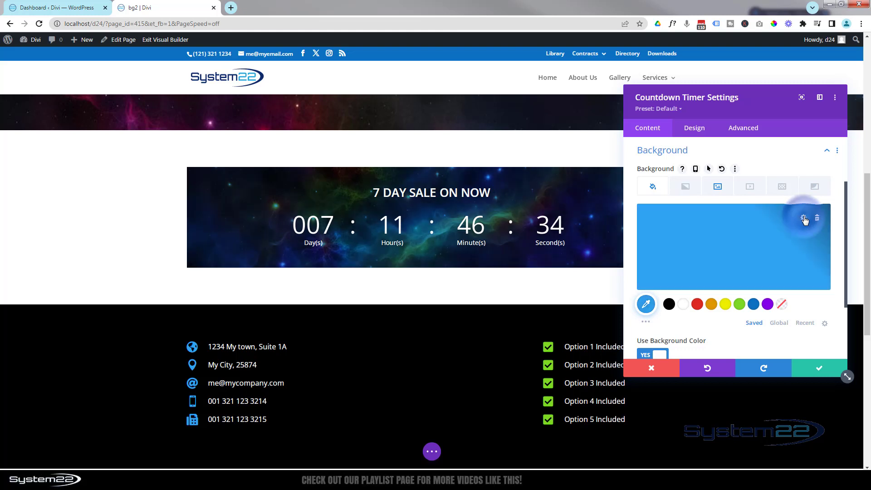
pyautogui.click(720, 189)
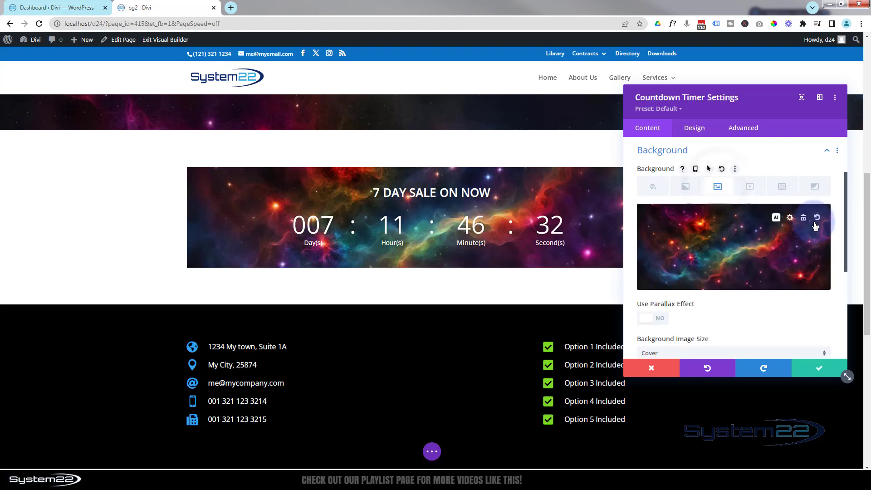
pyautogui.click(803, 218)
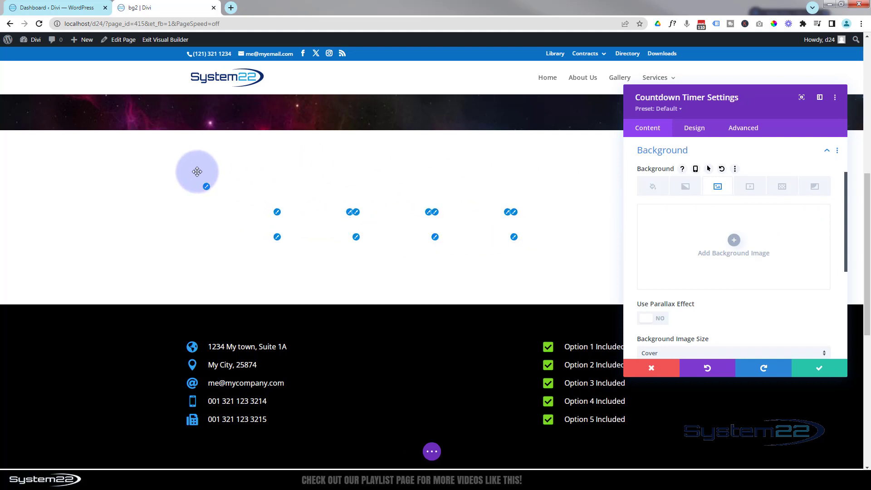
pyautogui.click(816, 370)
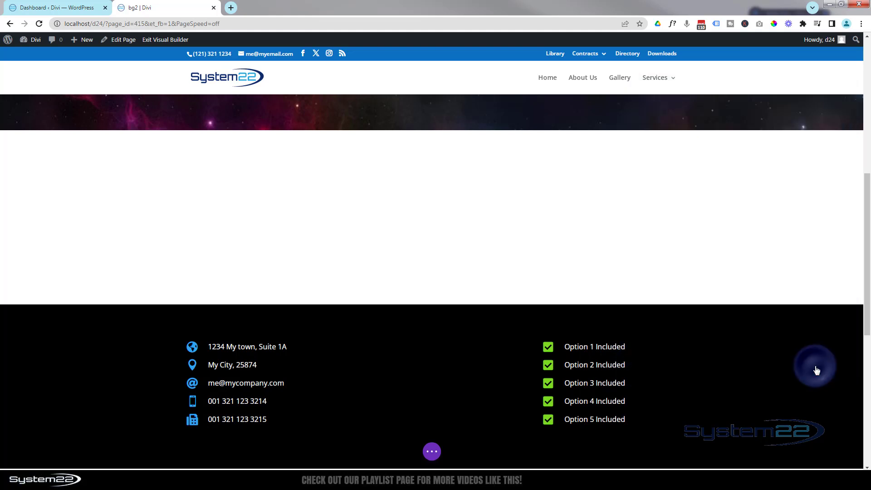
# Give the row containing the countdown the saved blue background color
pyautogui.moveTo(208, 208)
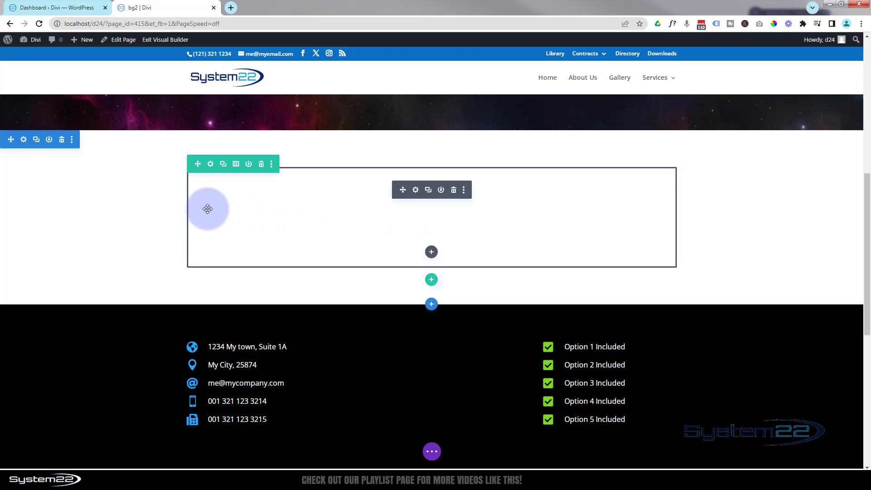
pyautogui.click(210, 164)
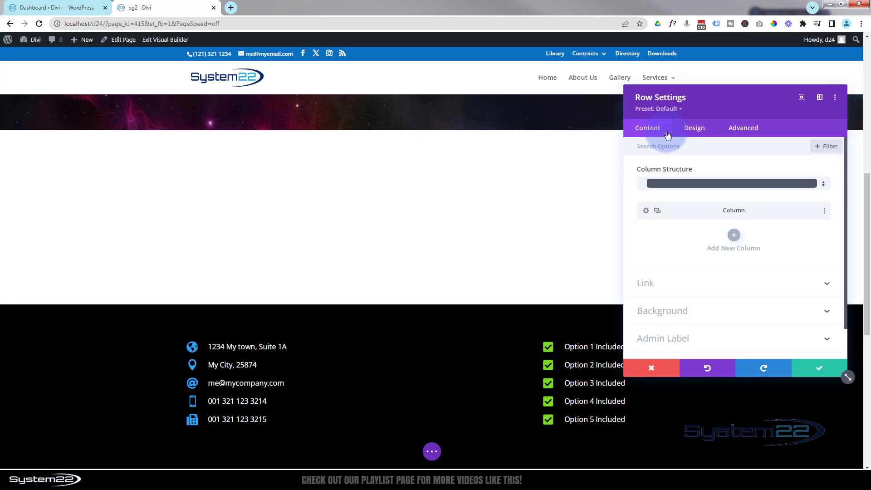
pyautogui.click(696, 318)
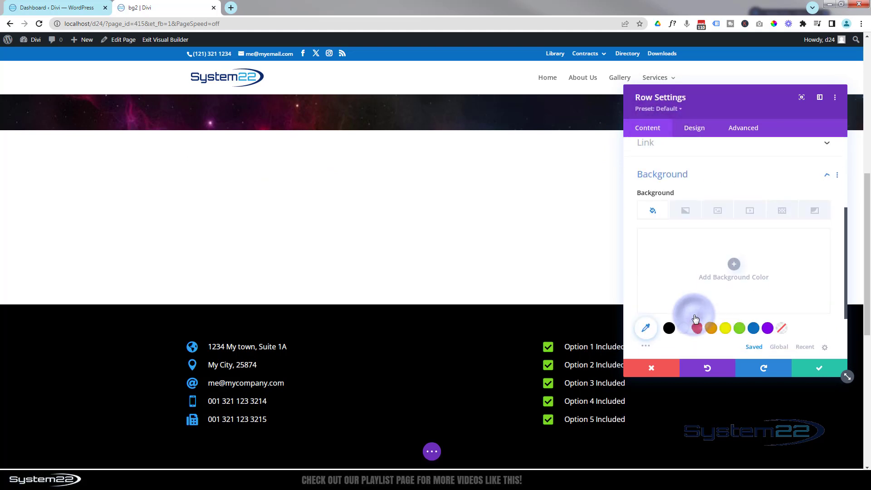
pyautogui.click(754, 323)
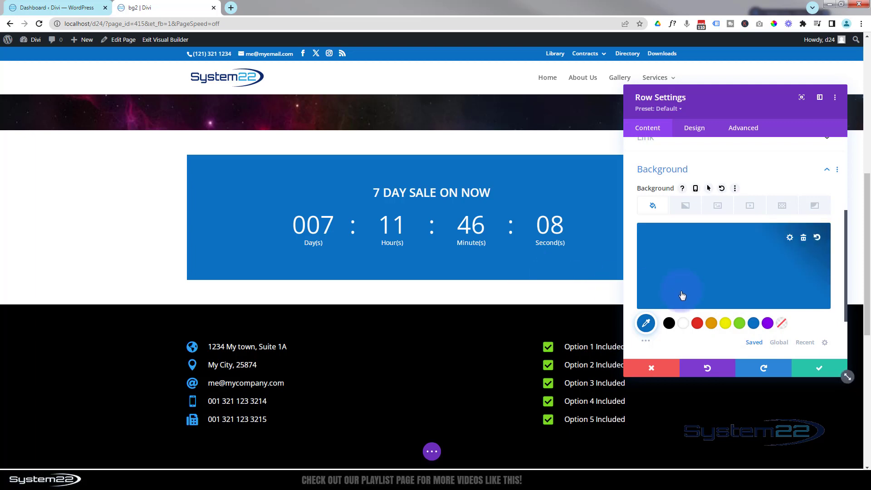
# Add the Lights In Space picture from the media library as the row's background image
pyautogui.click(720, 209)
pyautogui.click(734, 262)
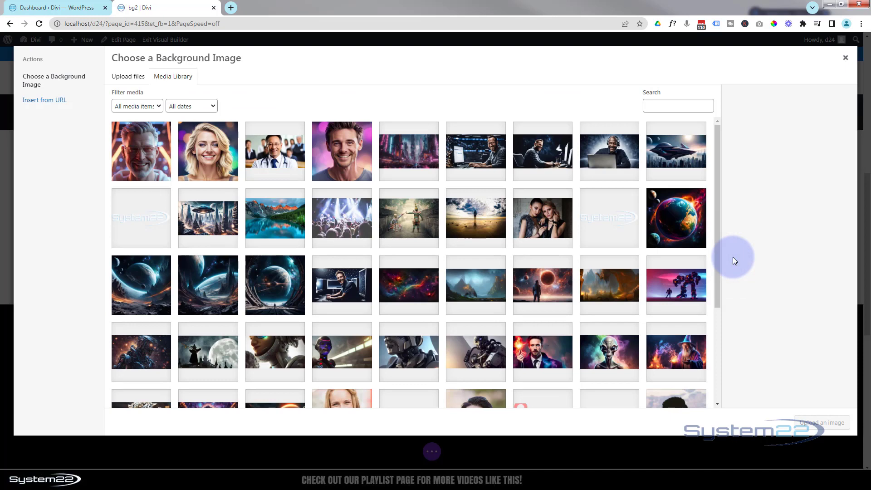
pyautogui.click(412, 284)
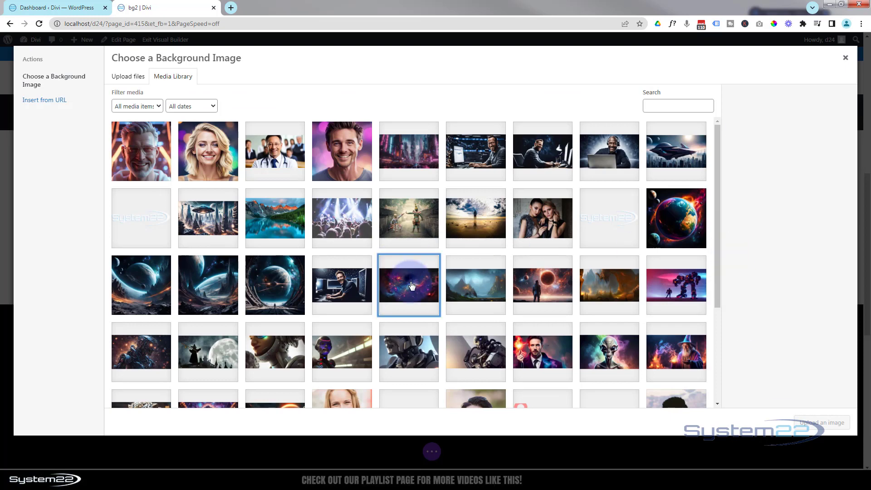
pyautogui.click(814, 426)
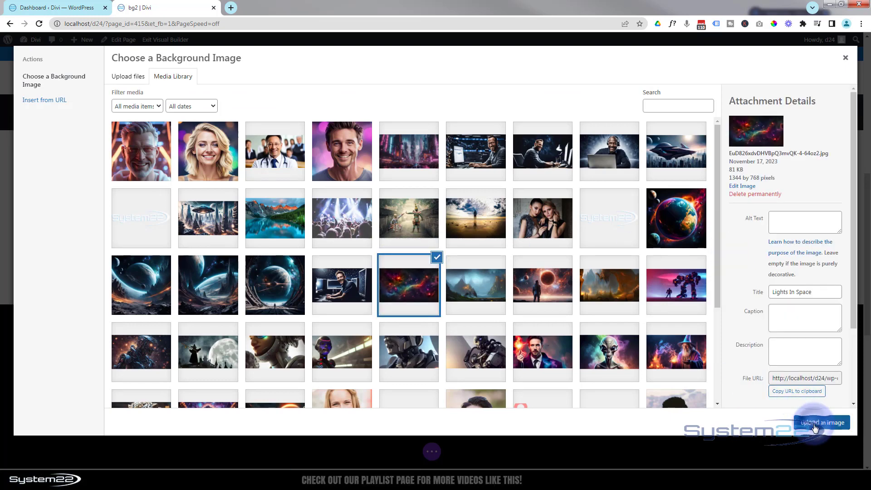
# Set the row's background image blend to Multiply and save the row settings
pyautogui.scroll(-3, 739, 329)
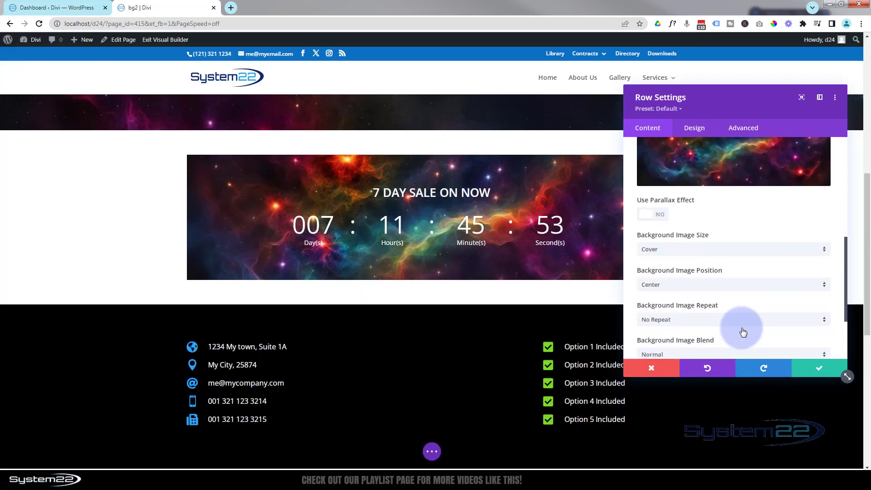
pyautogui.scroll(-1, 743, 333)
pyautogui.click(708, 300)
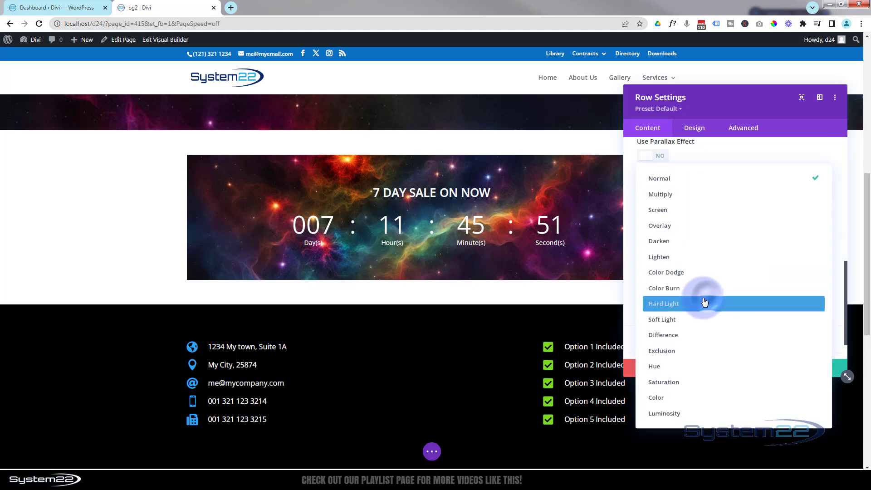
pyautogui.click(675, 197)
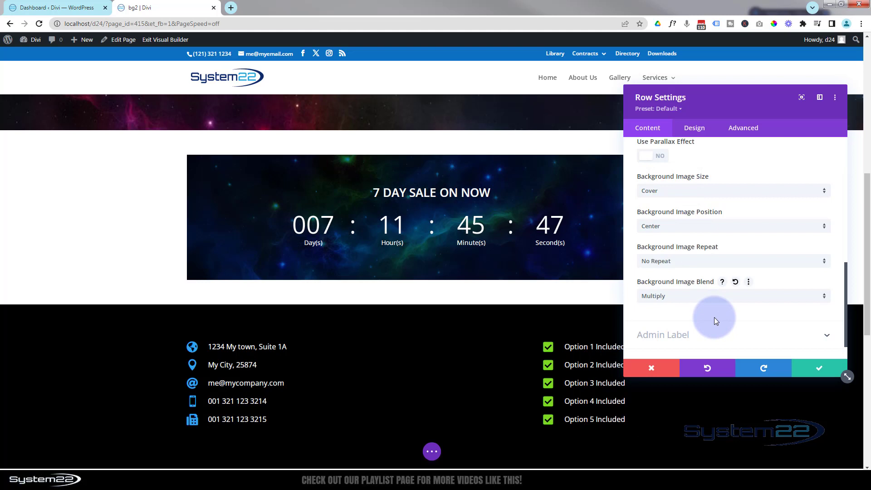
pyautogui.click(820, 368)
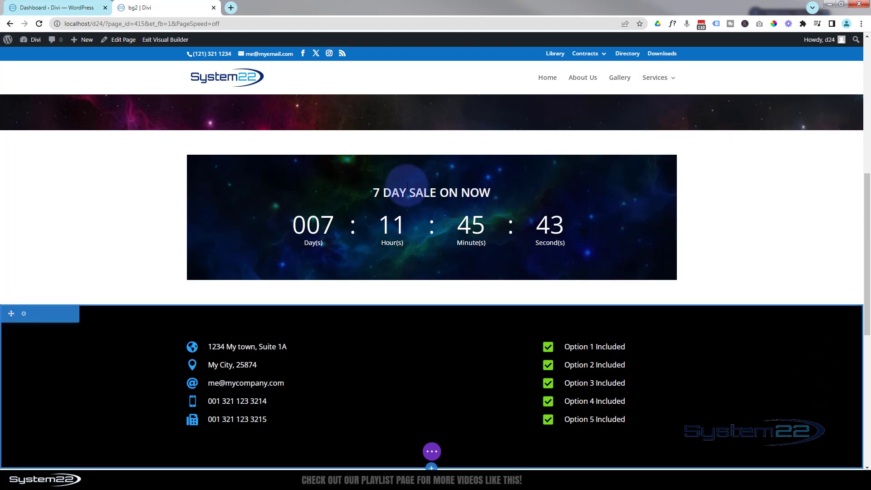
# Insert a Button module below the countdown timer in the same row and open its design settings
pyautogui.click(432, 253)
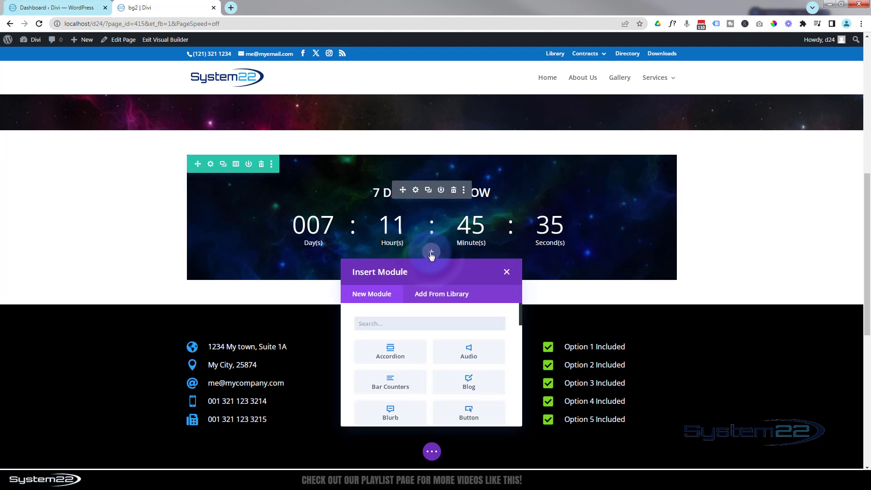
pyautogui.scroll(-1, 474, 349)
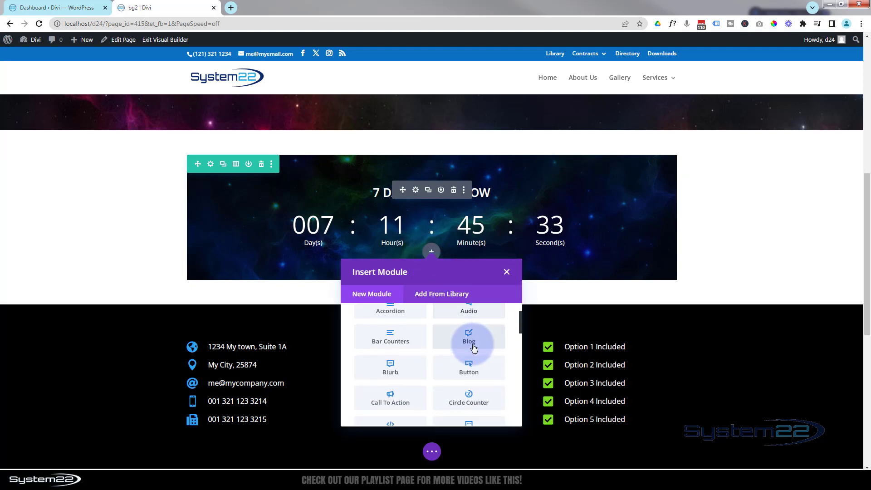
pyautogui.click(456, 369)
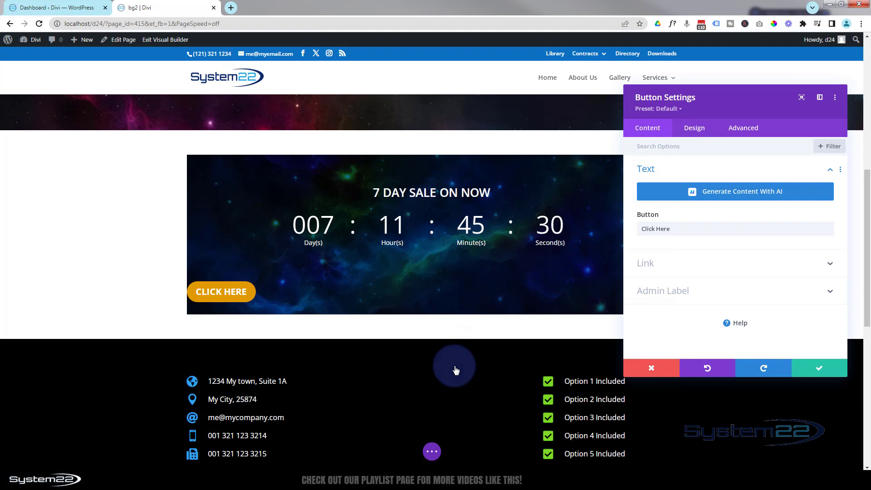
pyautogui.click(699, 128)
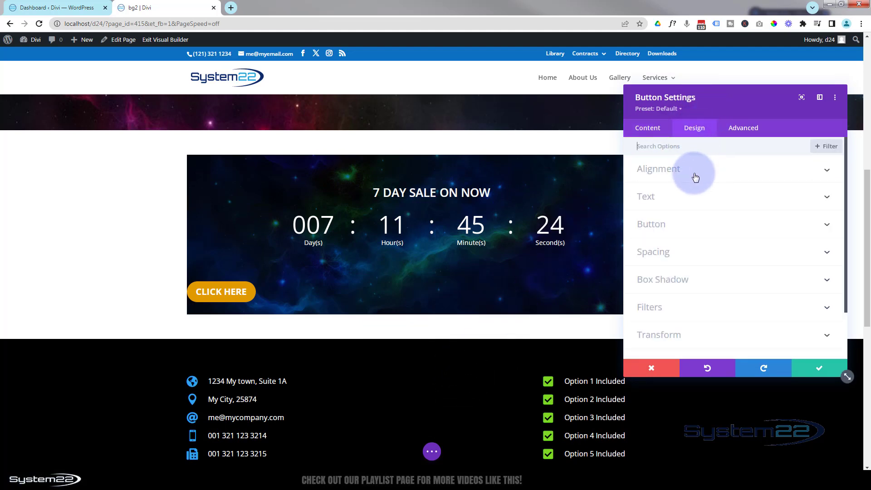
# Center-align the button, enable custom styles for it, and save the button settings
pyautogui.click(705, 170)
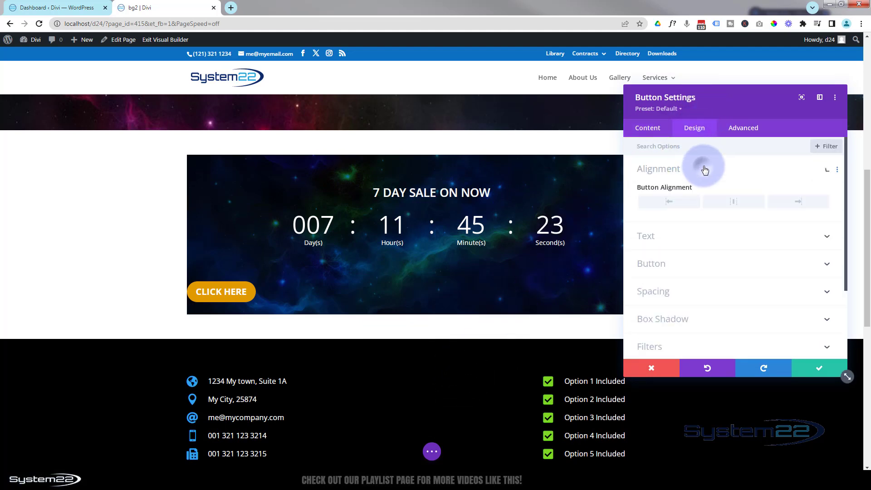
pyautogui.click(734, 202)
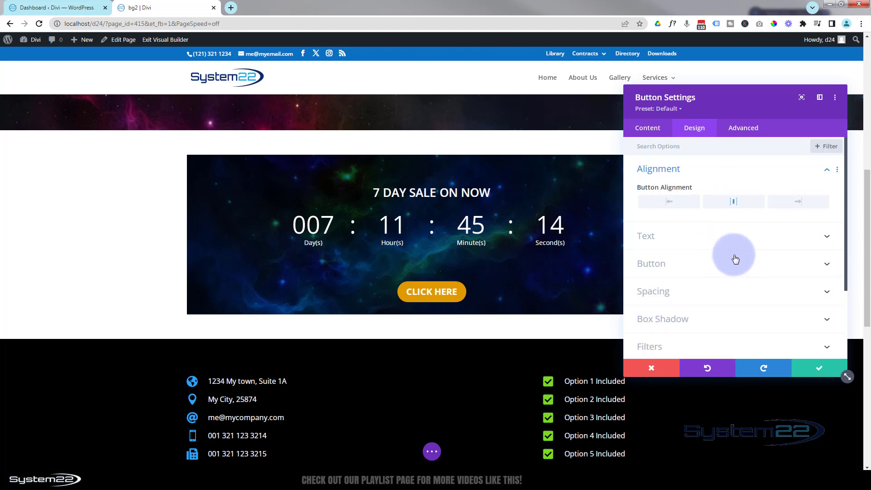
pyautogui.click(656, 266)
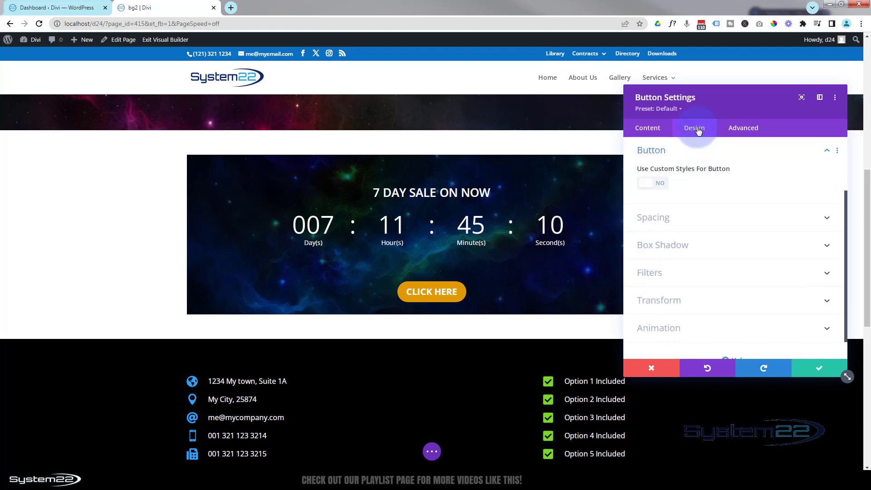
pyautogui.click(651, 184)
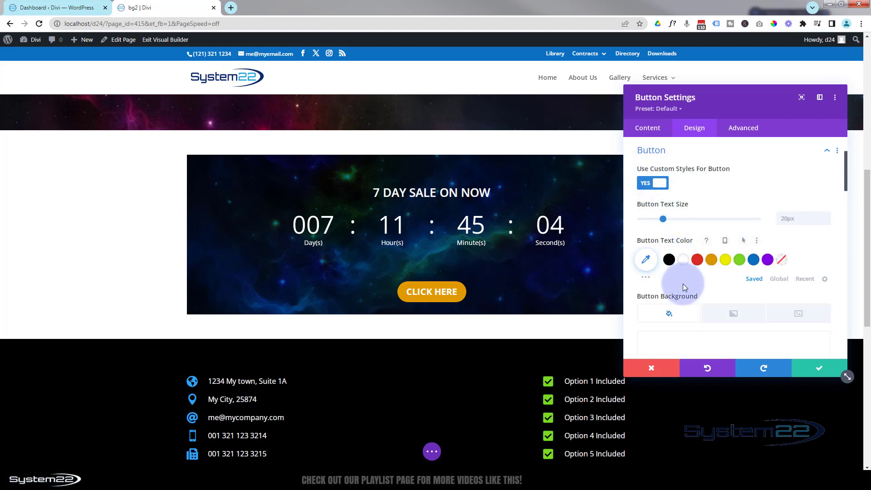
pyautogui.scroll(-2, 683, 284)
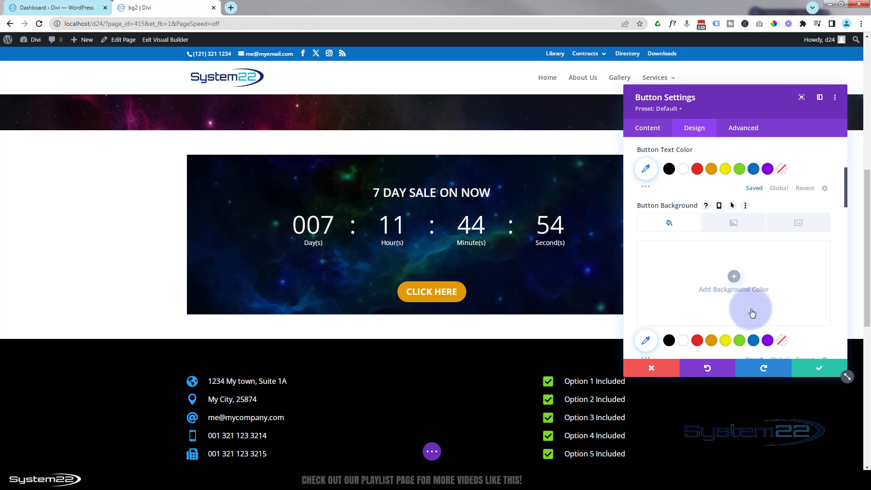
pyautogui.click(809, 366)
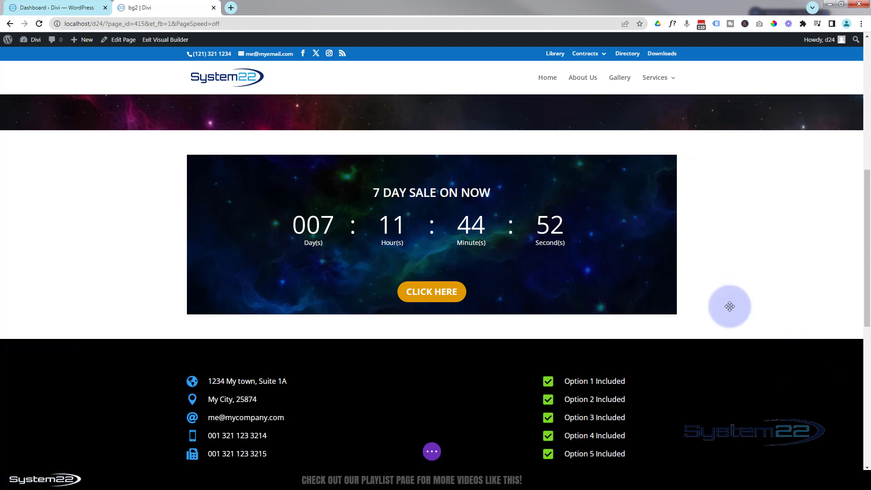
# Set only the countdown timer's bottom padding to 0 px, leave its top padding blank, and save the module settings
pyautogui.moveTo(442, 287)
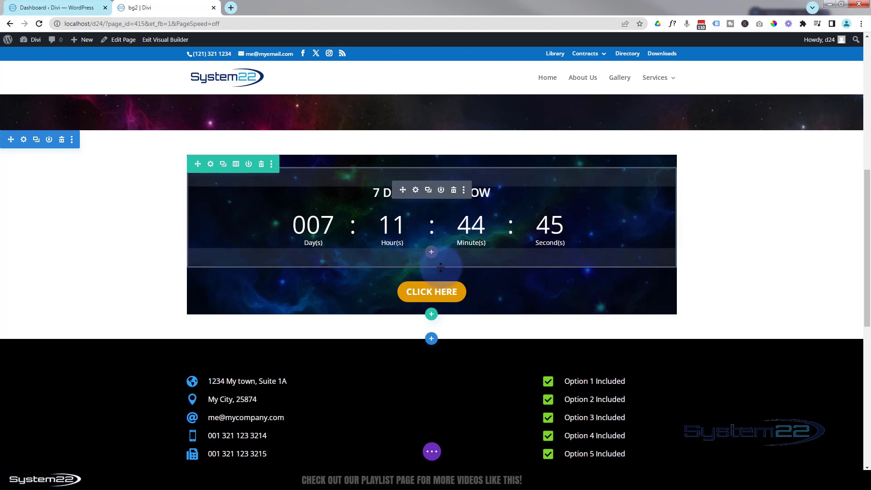
pyautogui.click(416, 193)
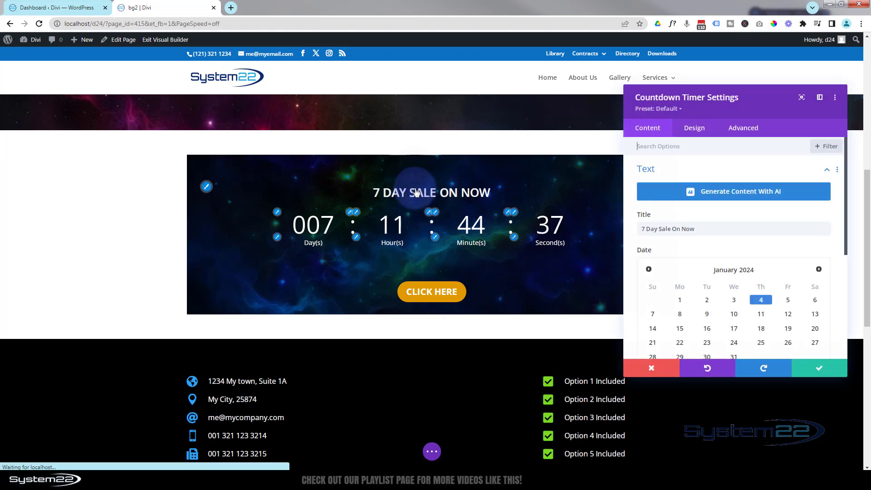
pyautogui.click(700, 130)
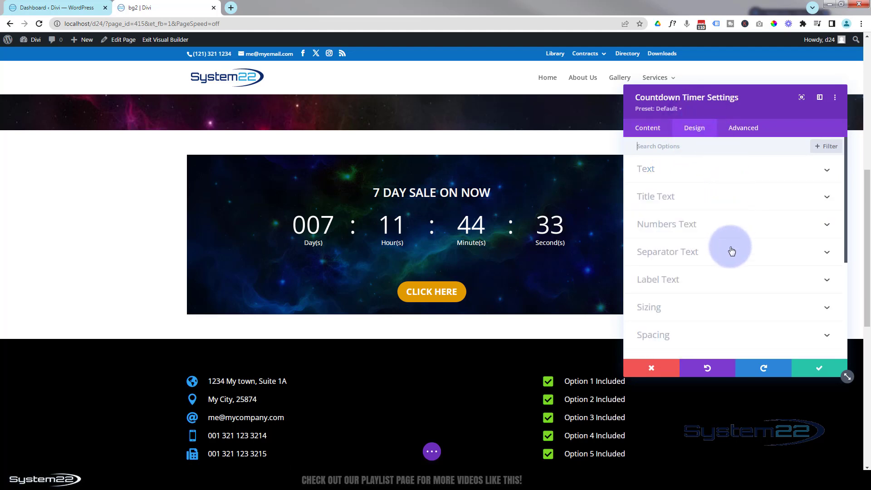
pyautogui.click(712, 335)
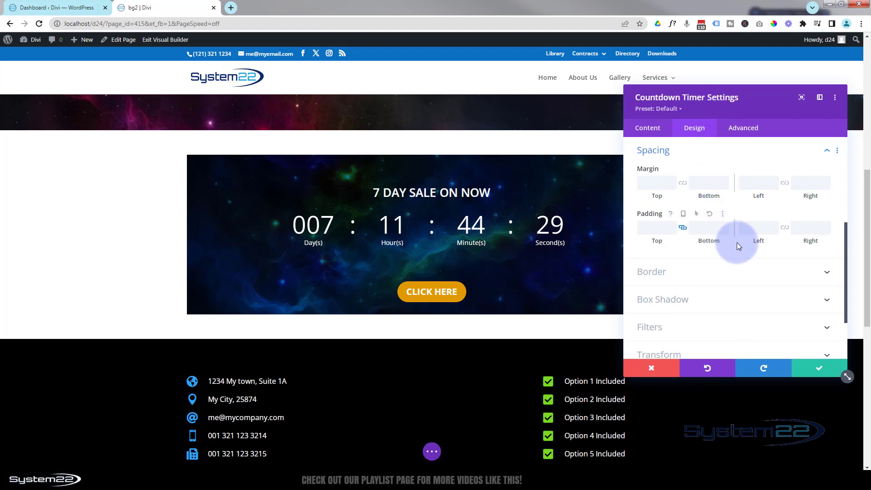
pyautogui.click(706, 226)
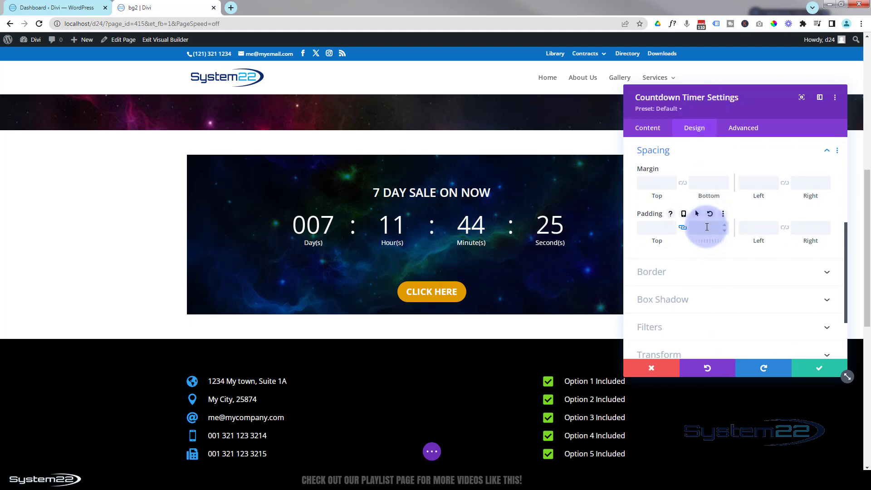
pyautogui.write('0')
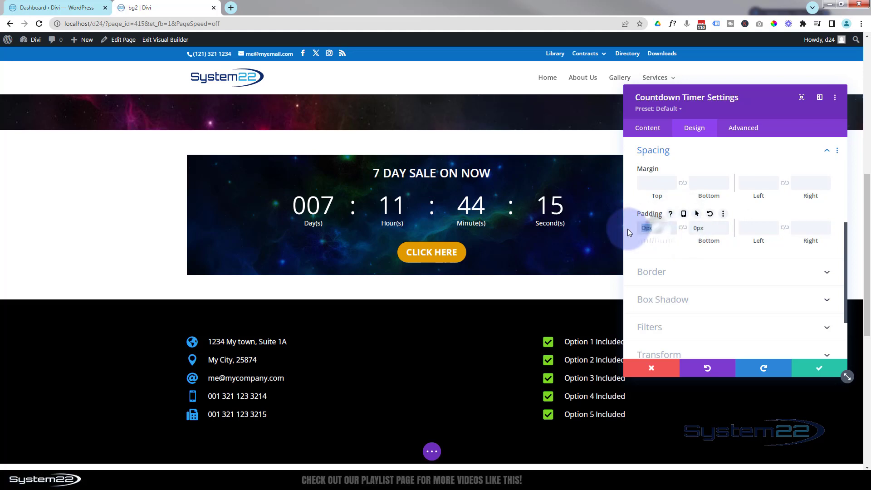
pyautogui.click(651, 228)
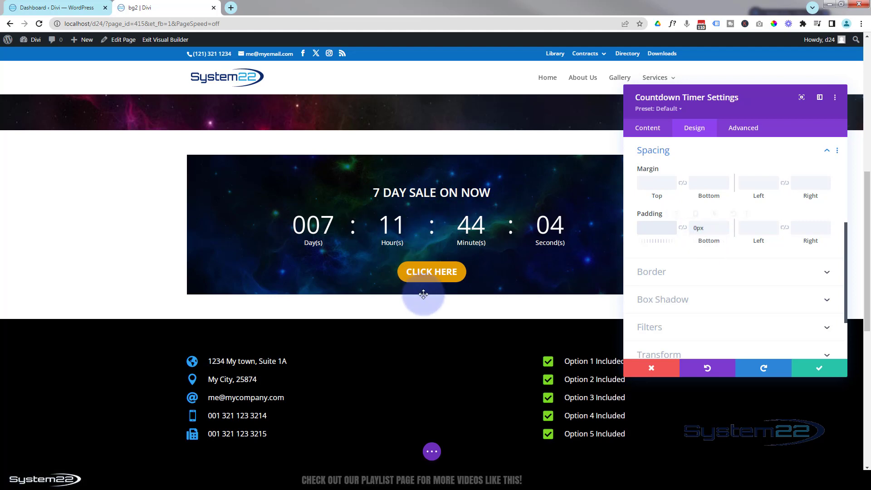
pyautogui.click(815, 372)
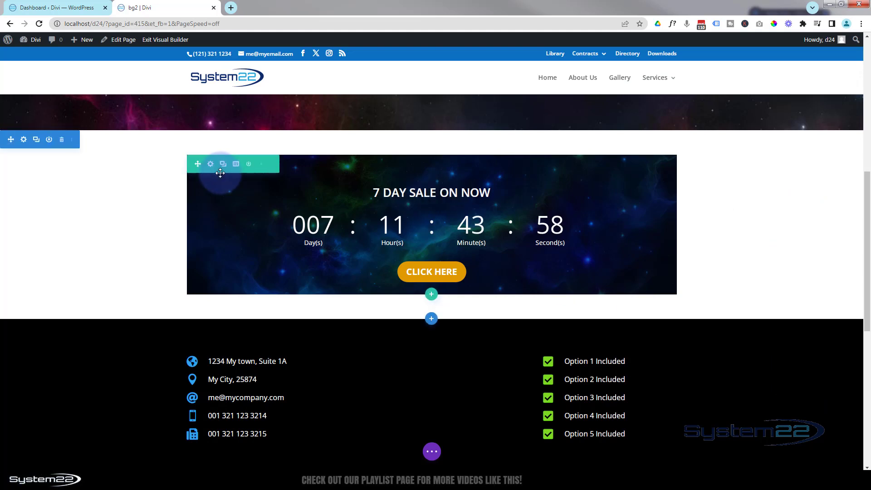
# Try a bottom padding of 20 px on the countdown's row, set it to 50 px instead, and save the row settings
pyautogui.click(210, 164)
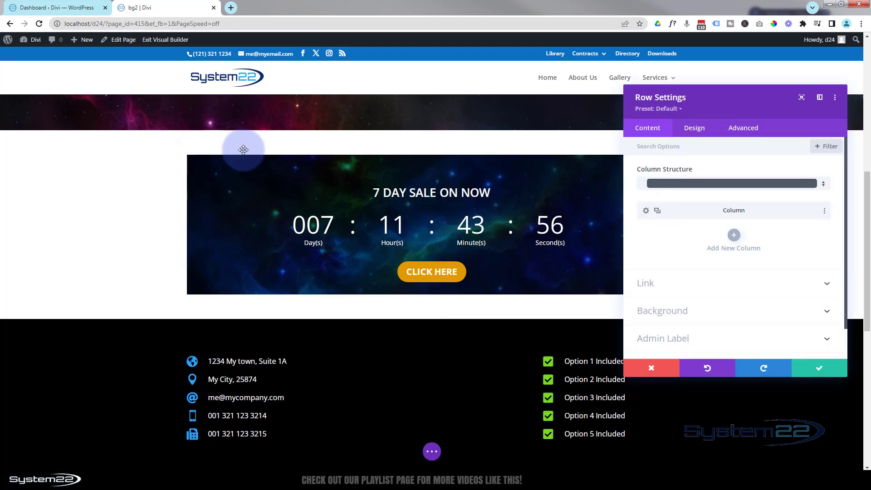
pyautogui.click(702, 131)
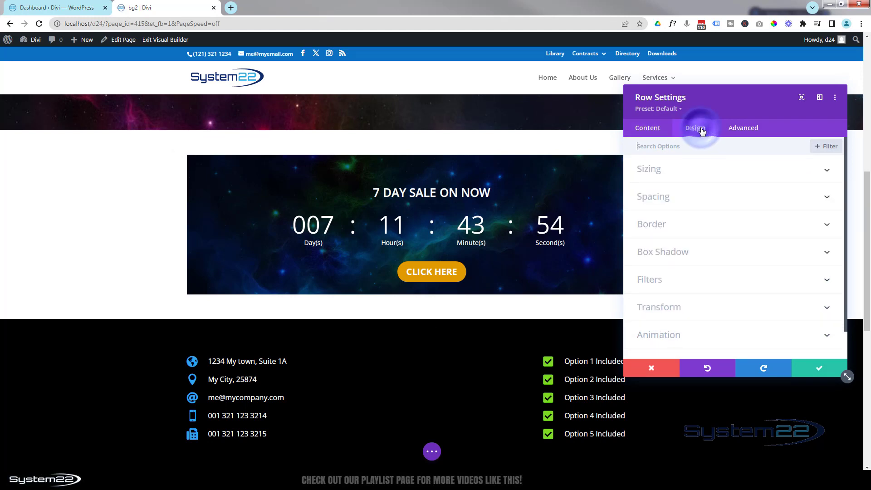
pyautogui.click(720, 203)
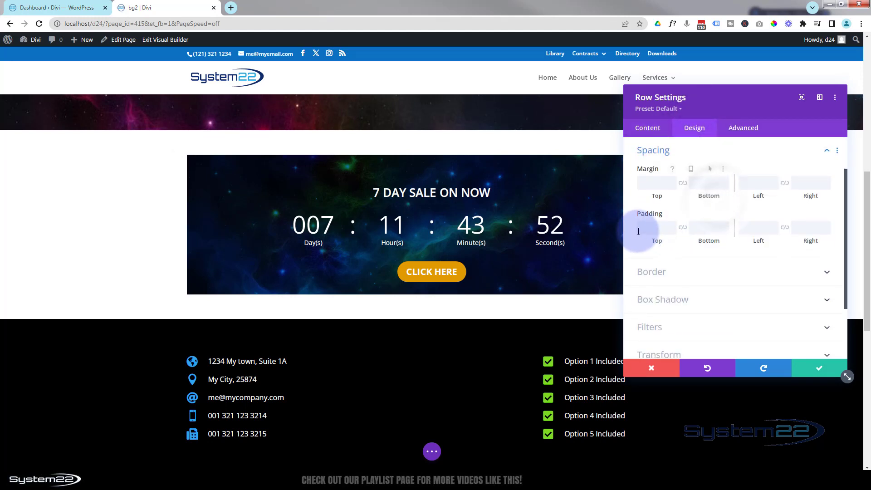
pyautogui.click(705, 224)
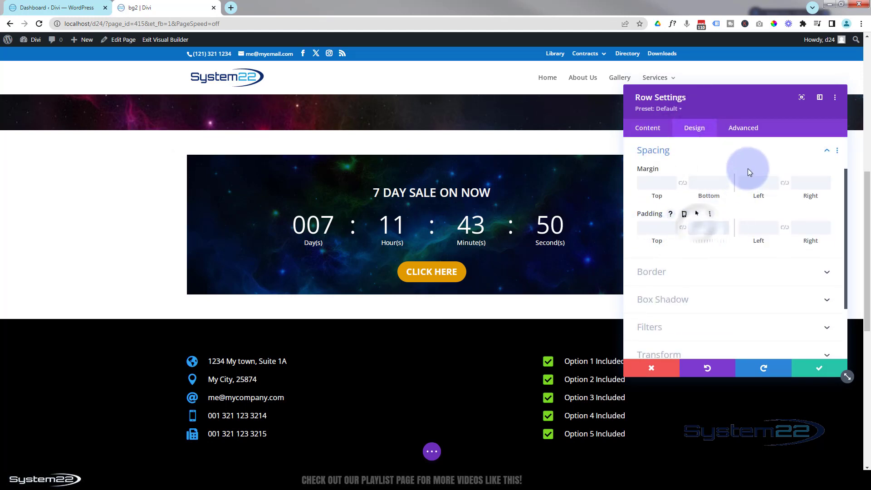
pyautogui.write('20px')
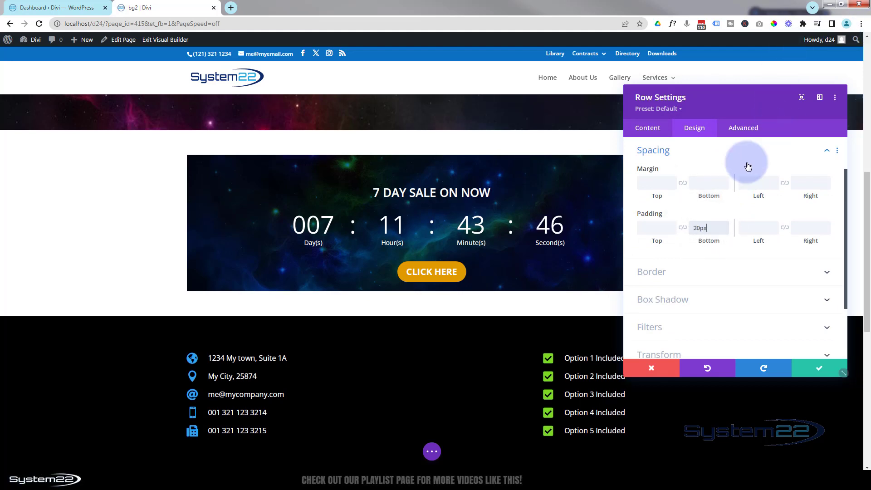
pyautogui.moveTo(703, 227); pyautogui.dragTo(696, 228)
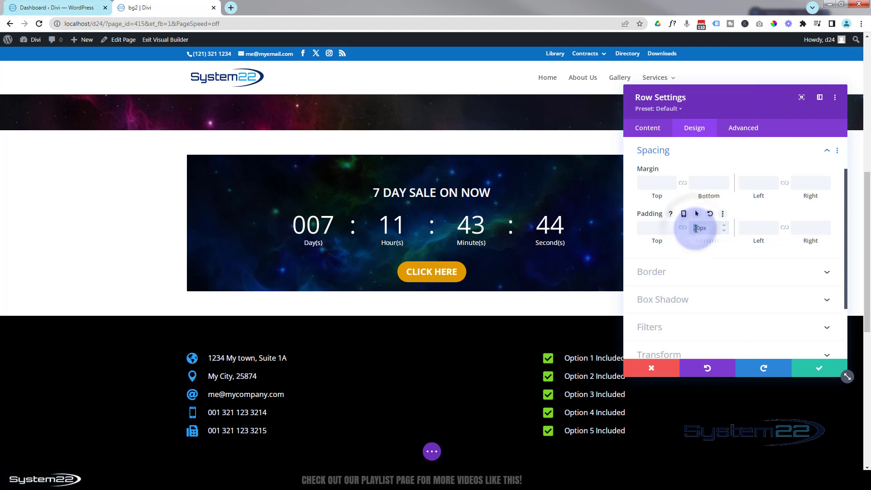
pyautogui.write('50')
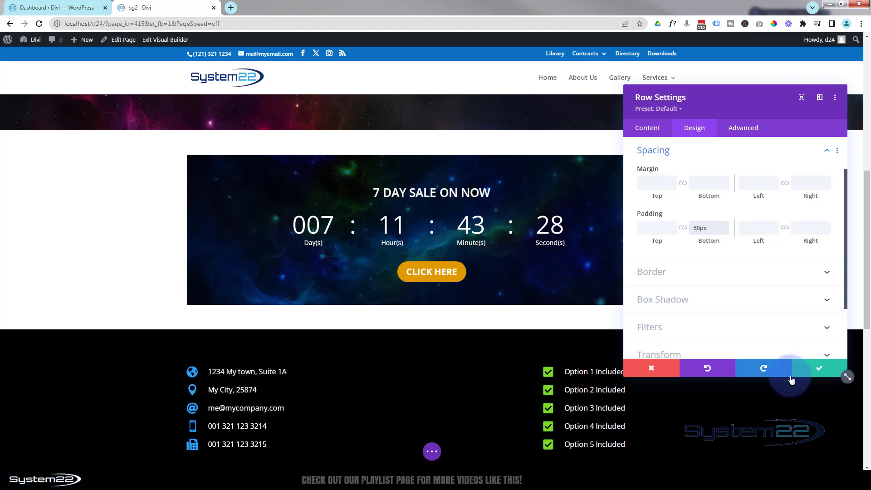
pyautogui.click(822, 371)
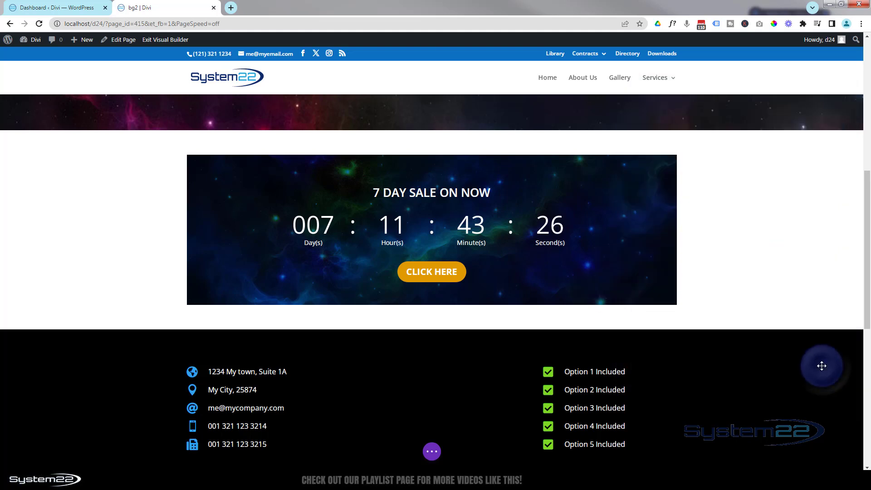
# Save the page as a draft and exit the Visual Builder
pyautogui.click(432, 452)
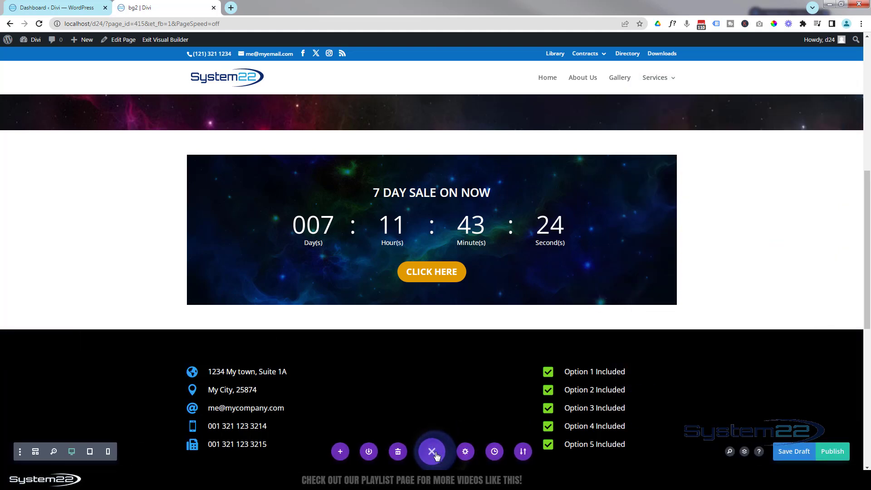
pyautogui.click(792, 451)
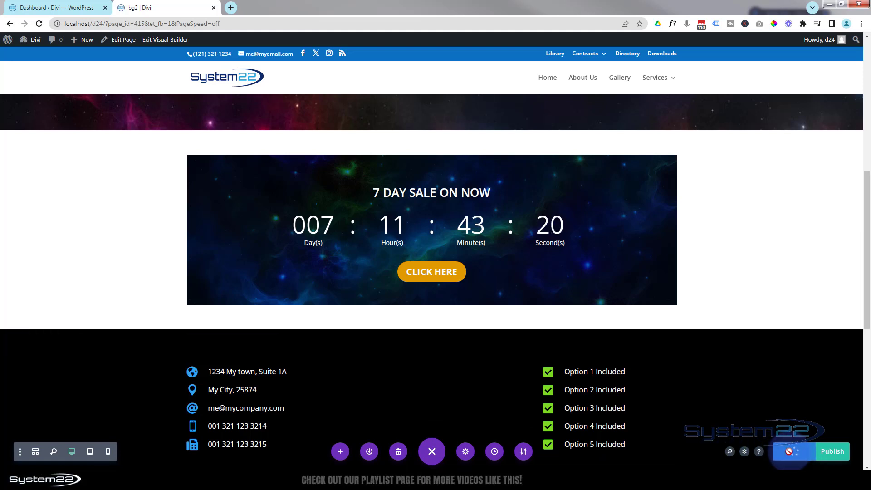
pyautogui.click(181, 41)
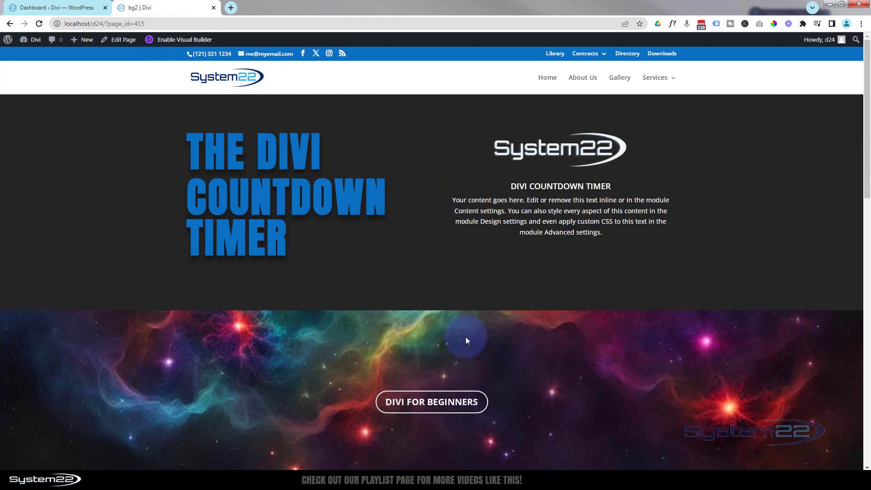
# Test the countdown section's link on the live page and return toward the countdown
pyautogui.scroll(-10, 446, 407)
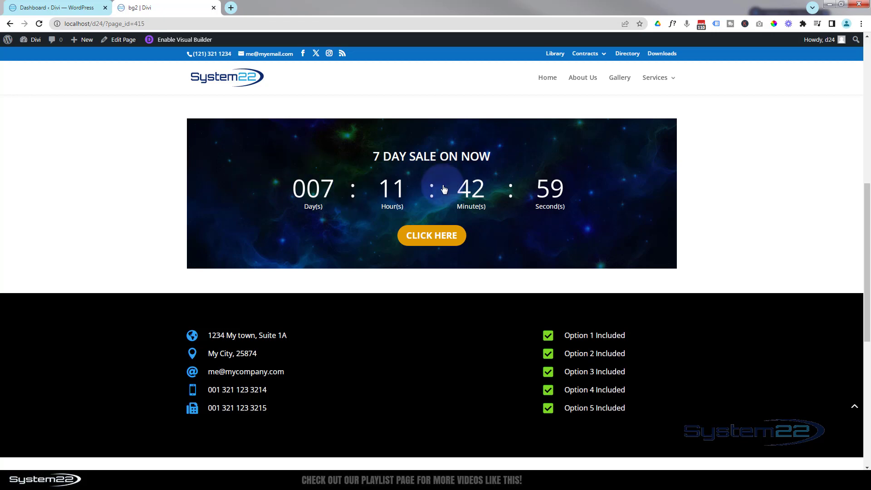
pyautogui.click(603, 190)
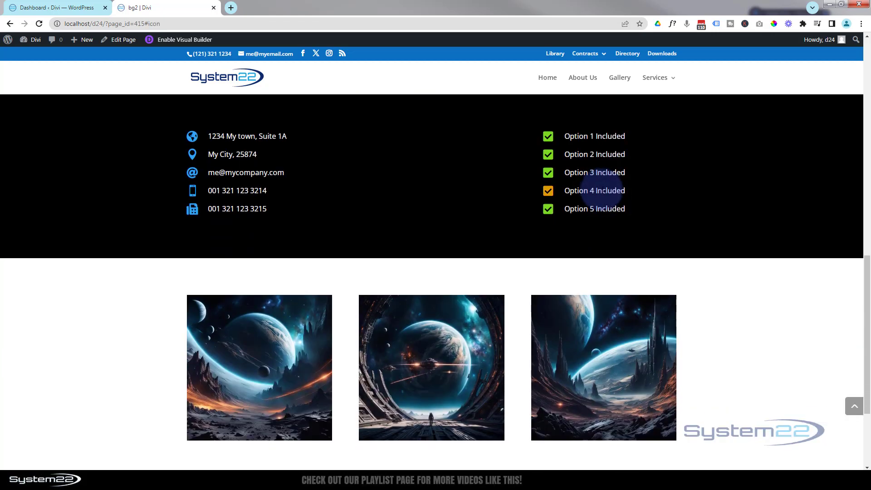
pyautogui.scroll(5, 443, 237)
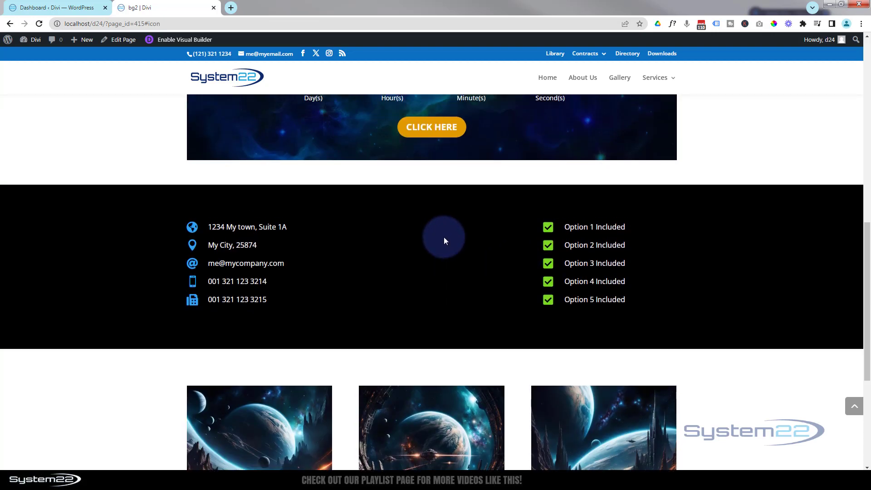